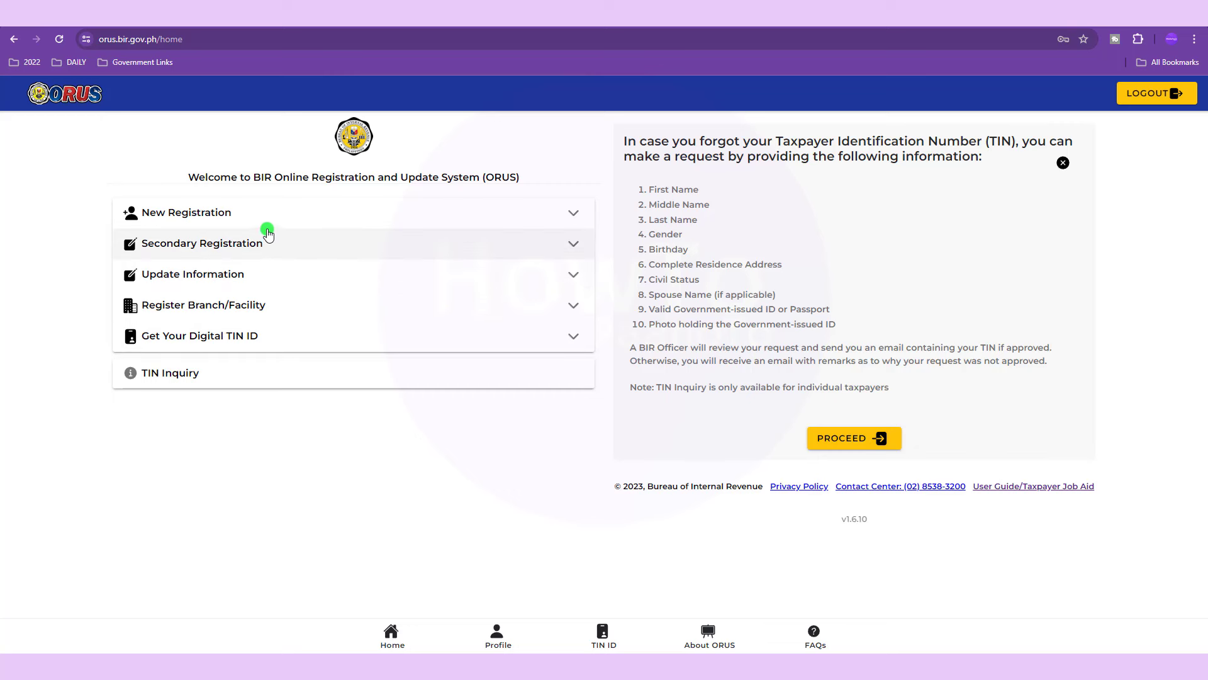
- Display the As An Individual registration info, then the View Your Digital TIN ID guide
{"action": "left_click", "coordinate": [245, 212]}
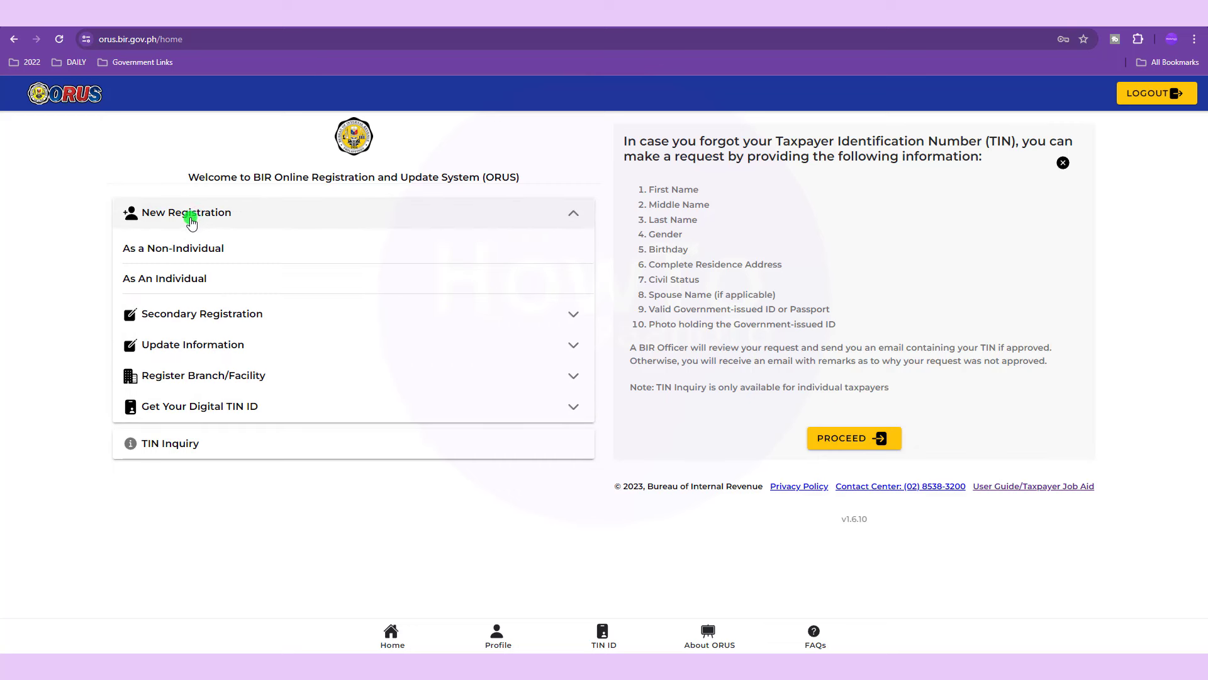
{"action": "left_click", "coordinate": [176, 280]}
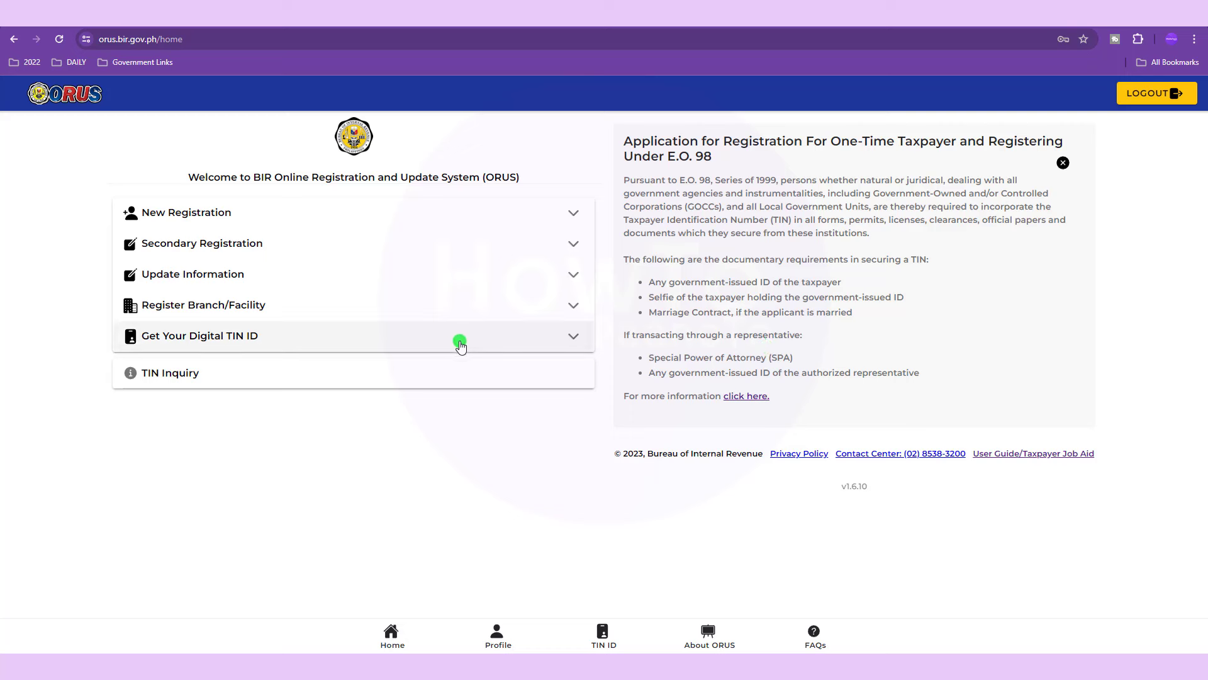
{"action": "left_click", "coordinate": [557, 340]}
{"action": "left_click", "coordinate": [194, 378]}
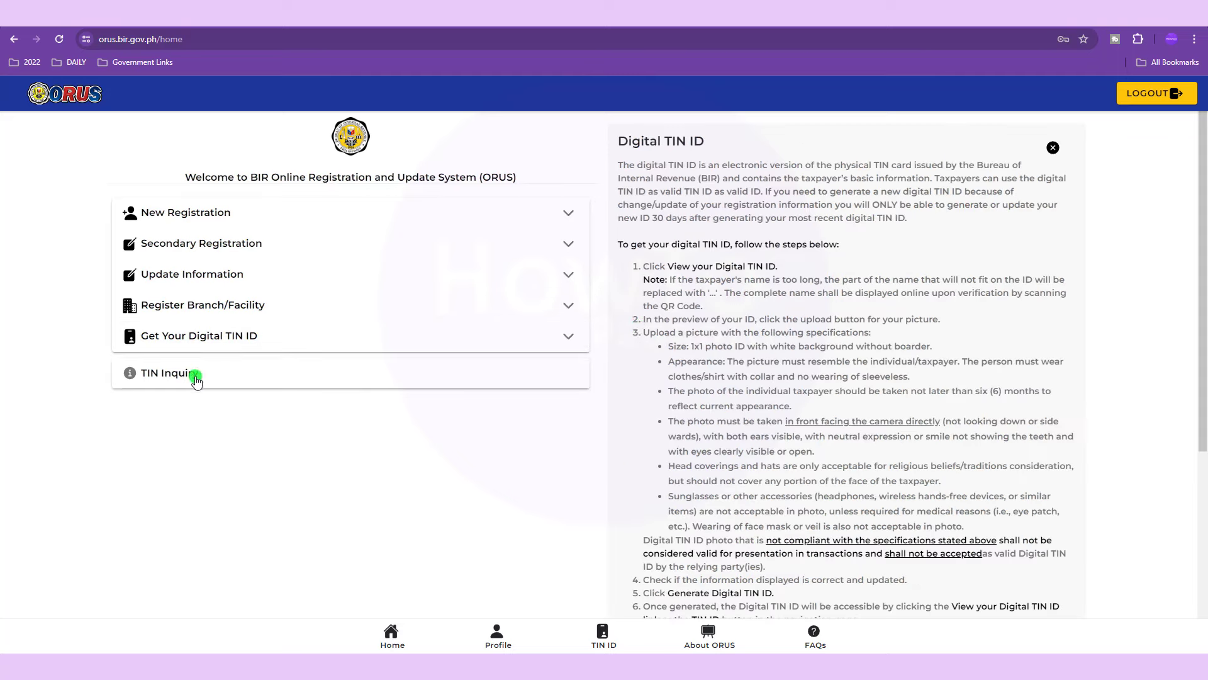
{"action": "scroll", "coordinate": [1205, 197], "scroll_direction": "down", "scroll_amount": 5}
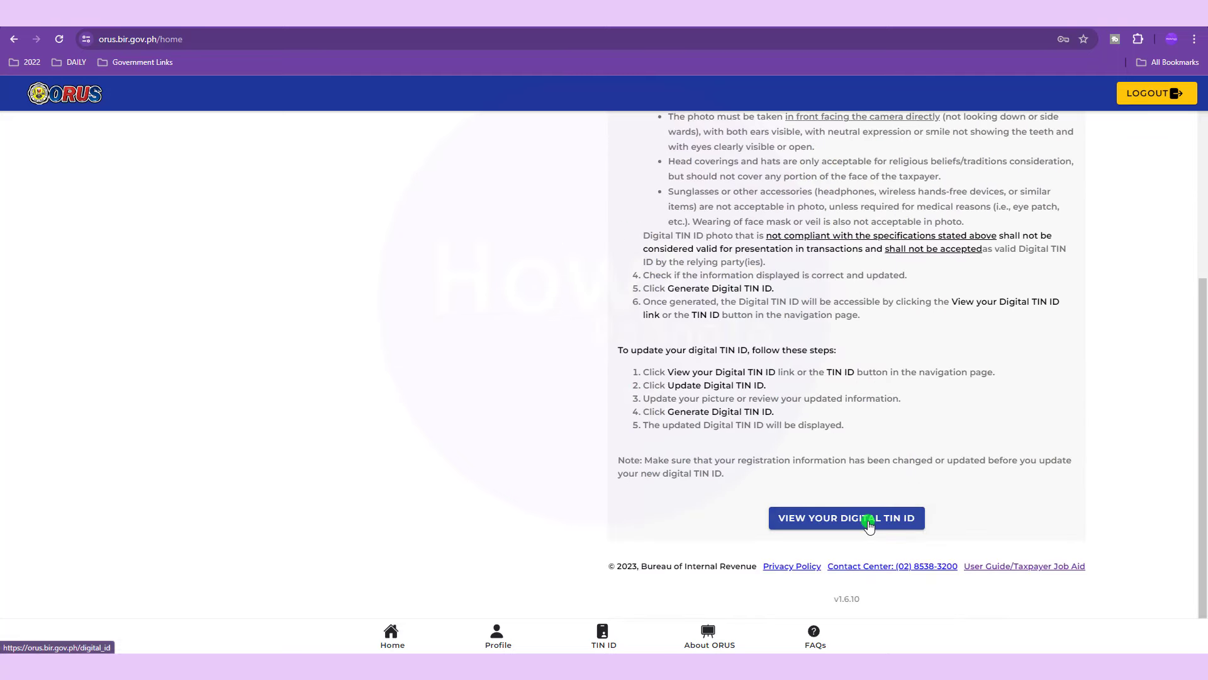
- Open the Digital TIN ID page, start an update, then cancel it
{"action": "left_click", "coordinate": [867, 522]}
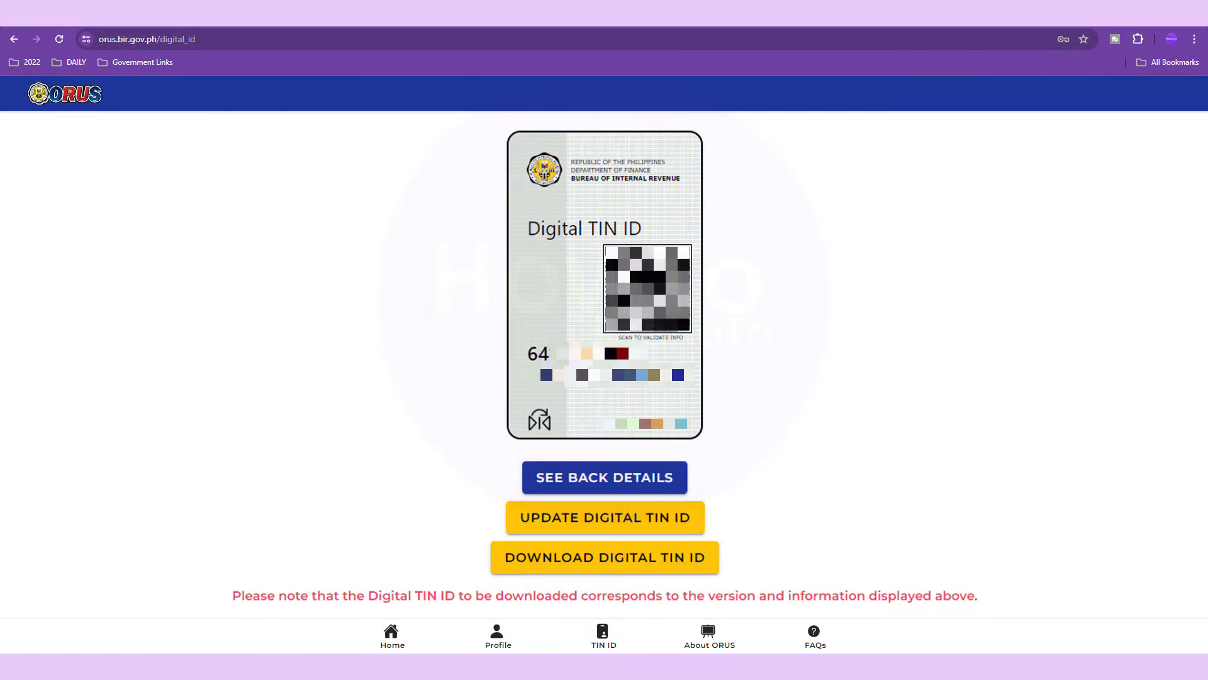
{"action": "left_click", "coordinate": [614, 523]}
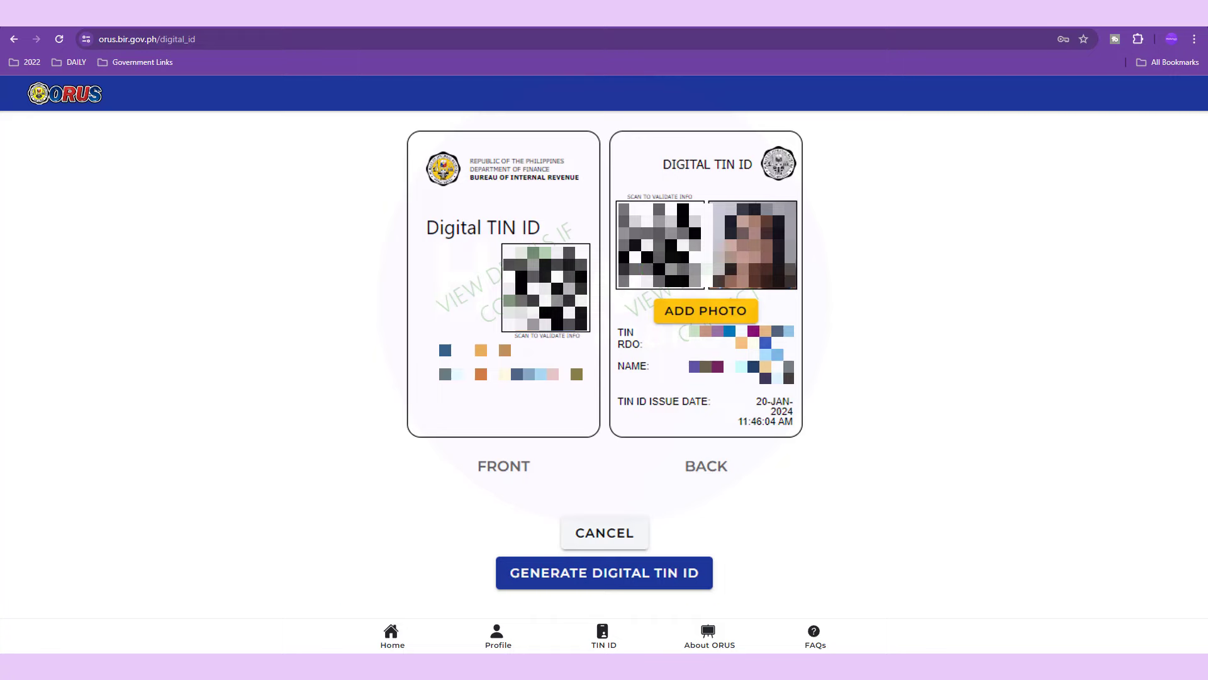
{"action": "left_click", "coordinate": [604, 533]}
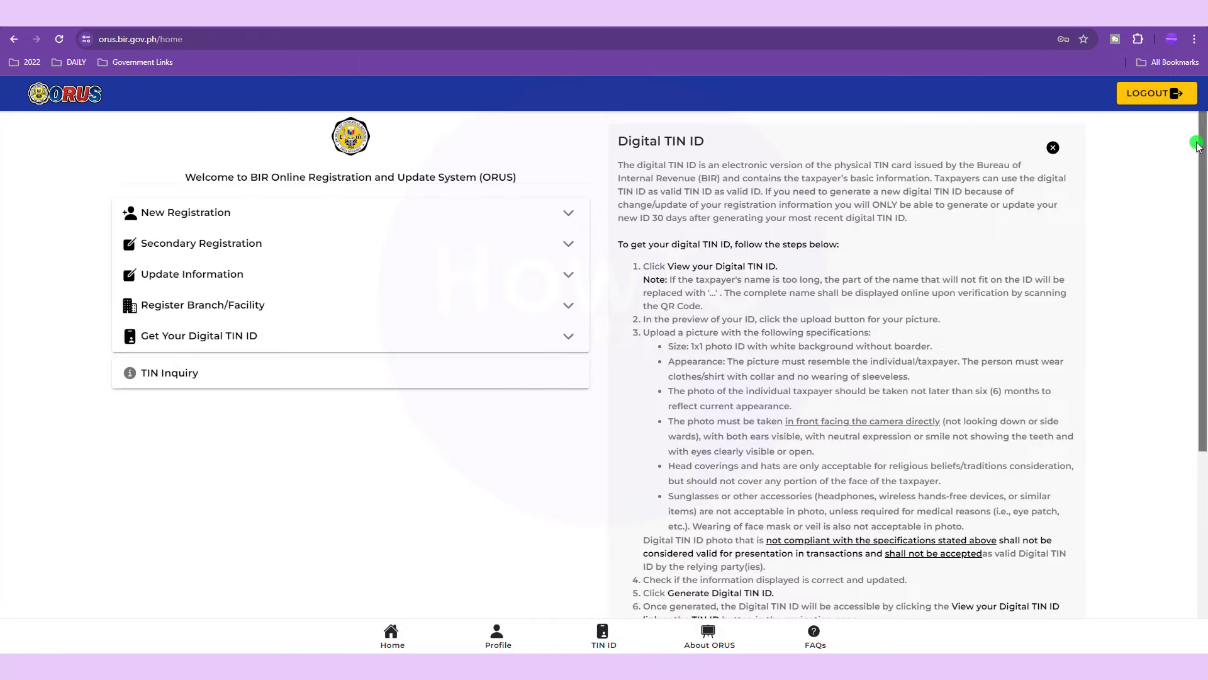
- View TIN Inquiry and individual E.O. 98 info, then expand Secondary Registration and Update Information
{"action": "left_click", "coordinate": [169, 374]}
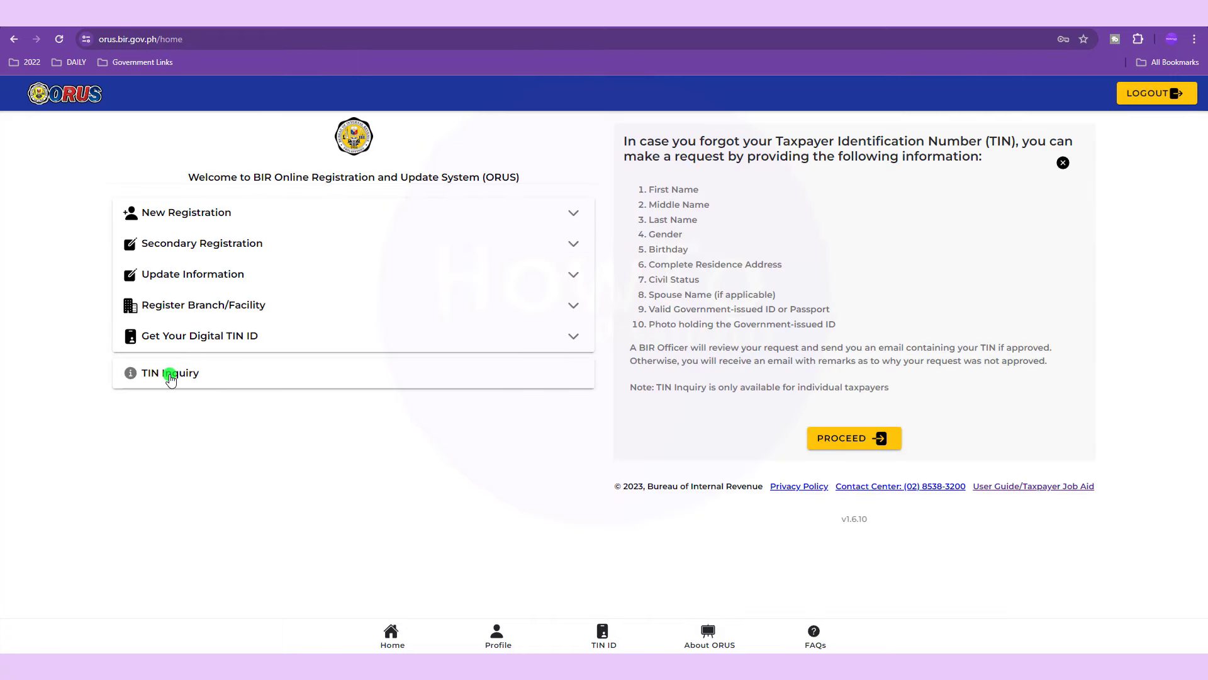
{"action": "left_click", "coordinate": [189, 214]}
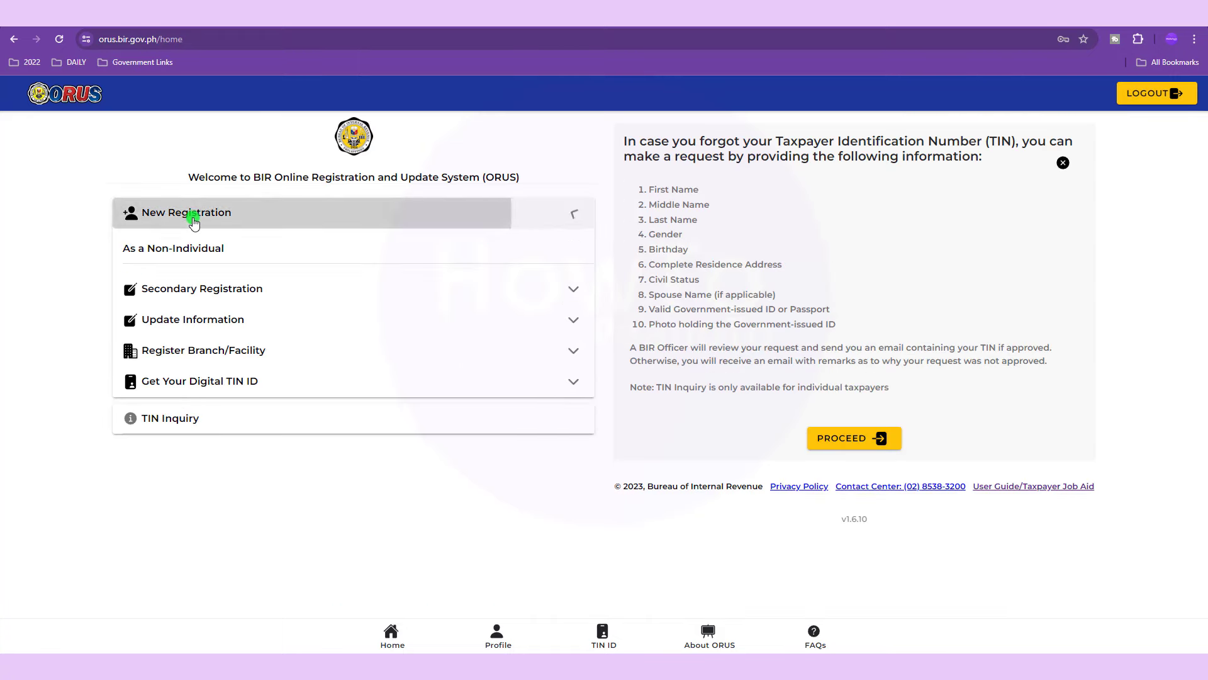
{"action": "left_click", "coordinate": [168, 279]}
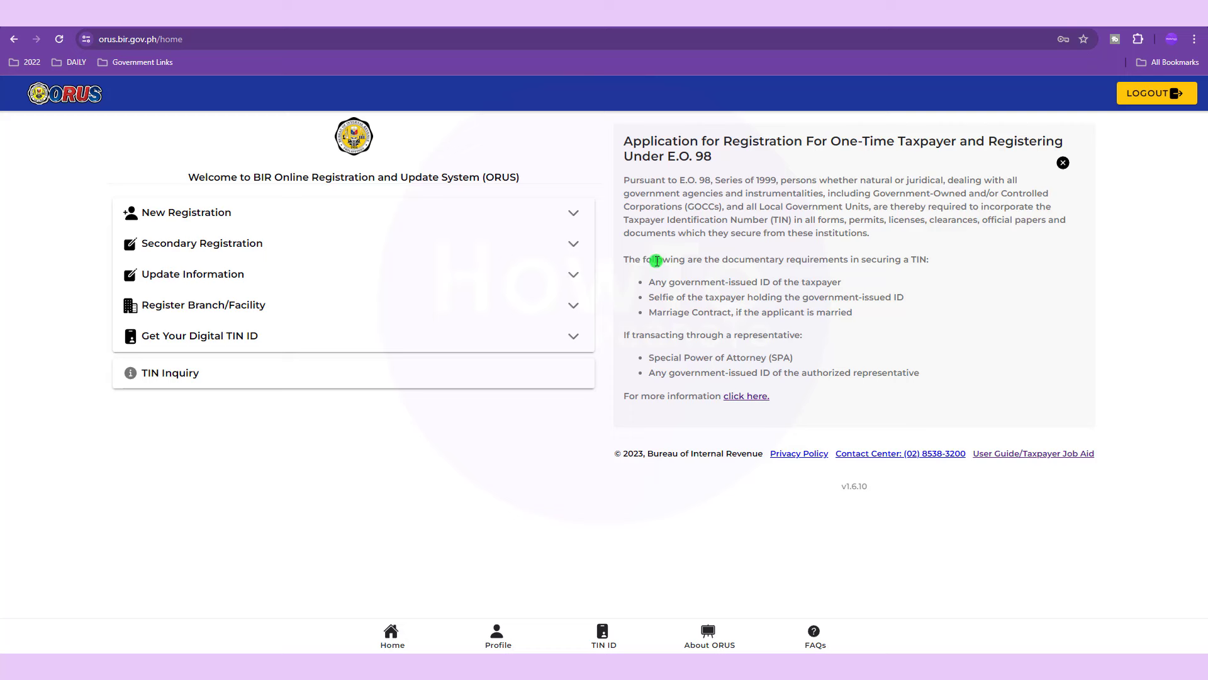
{"action": "left_click", "coordinate": [235, 242]}
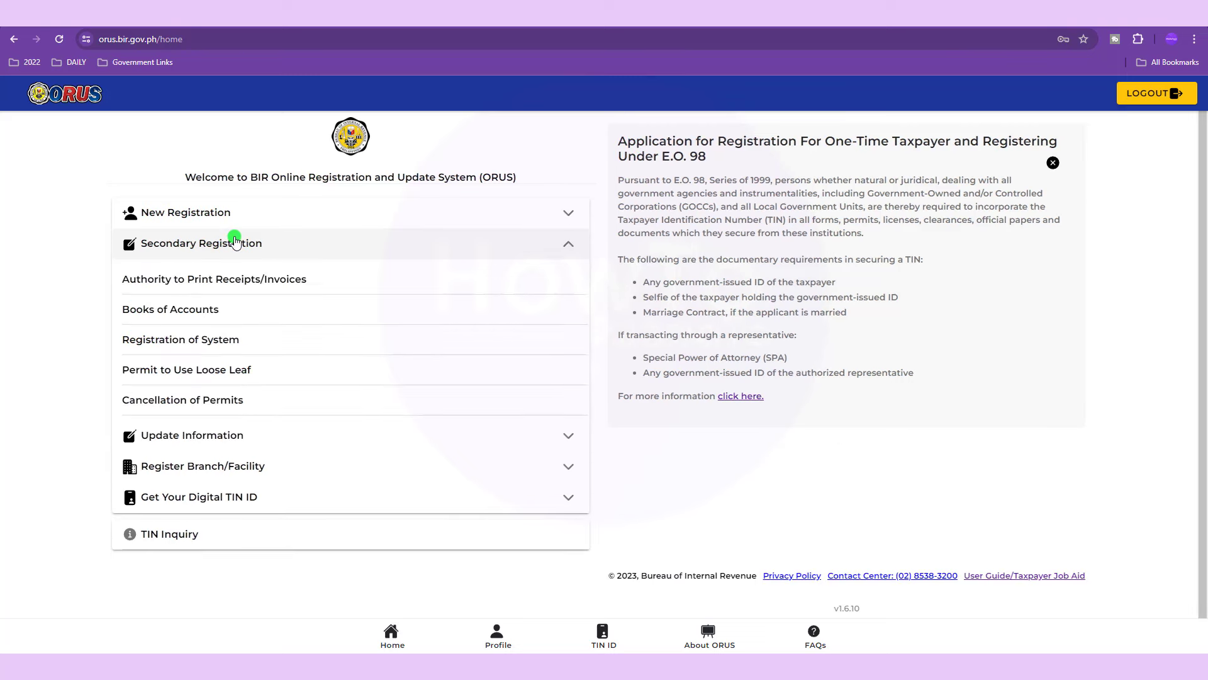
{"action": "left_click", "coordinate": [239, 439]}
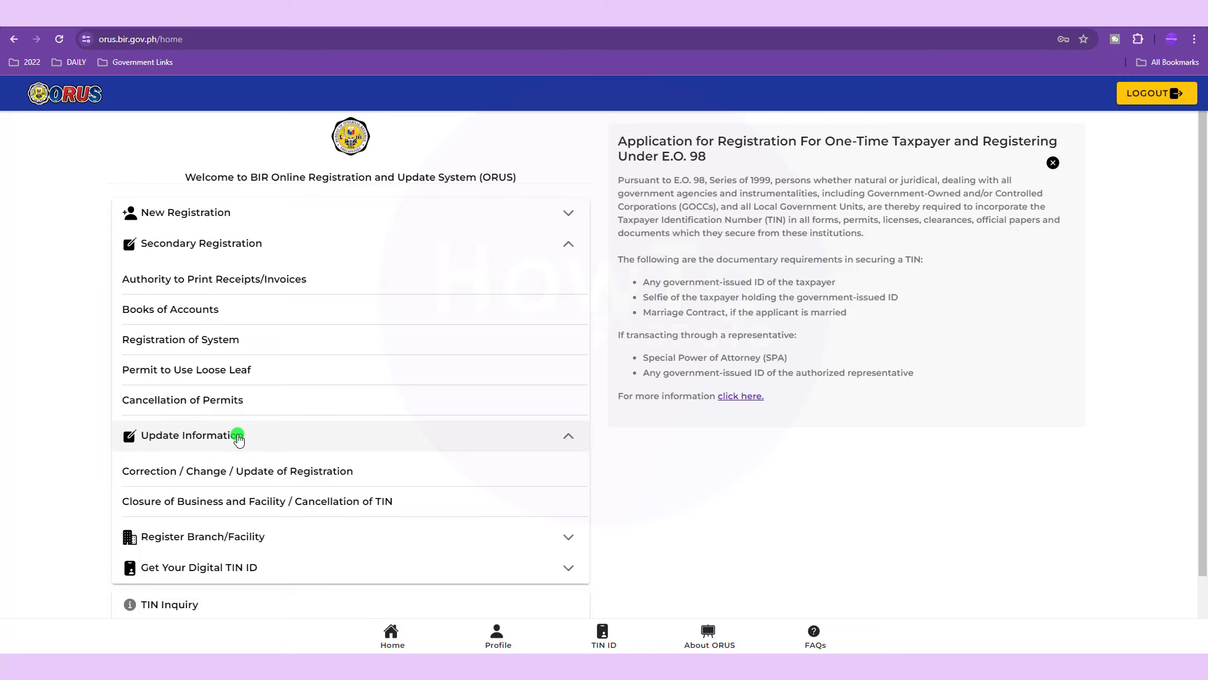
- Log out, then display the As An Individual registration requirements under New Registration
{"action": "left_click", "coordinate": [1127, 95]}
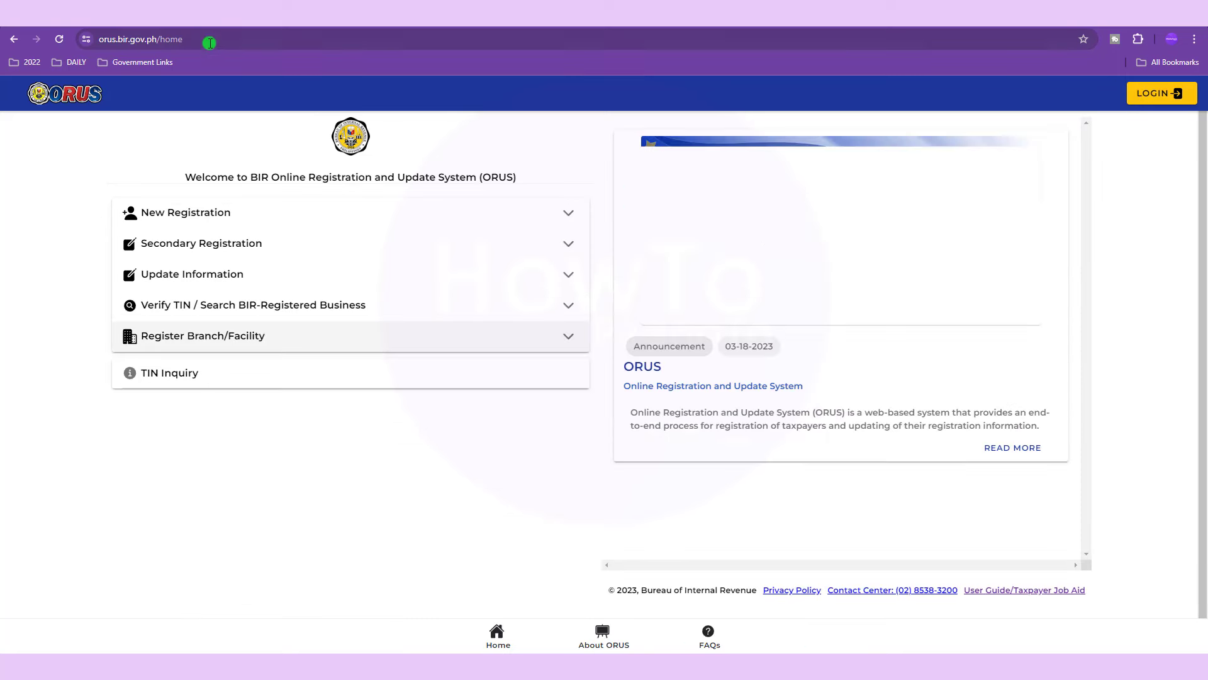
{"action": "left_click", "coordinate": [208, 39]}
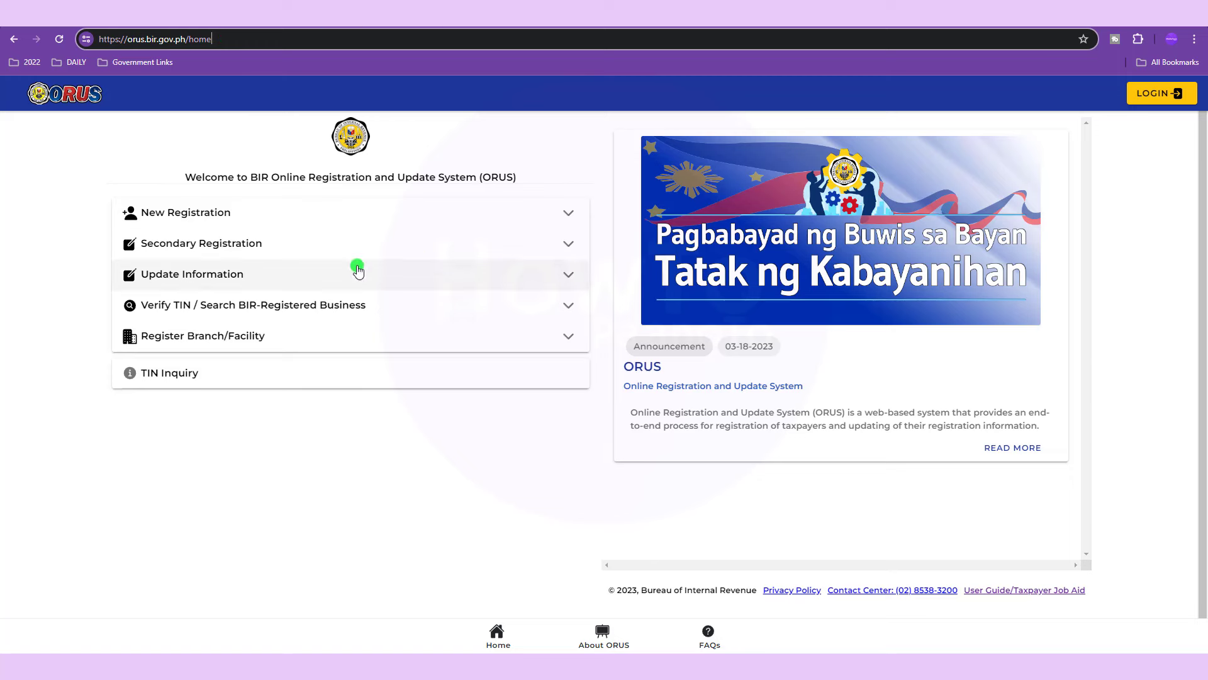
{"action": "left_click", "coordinate": [190, 214]}
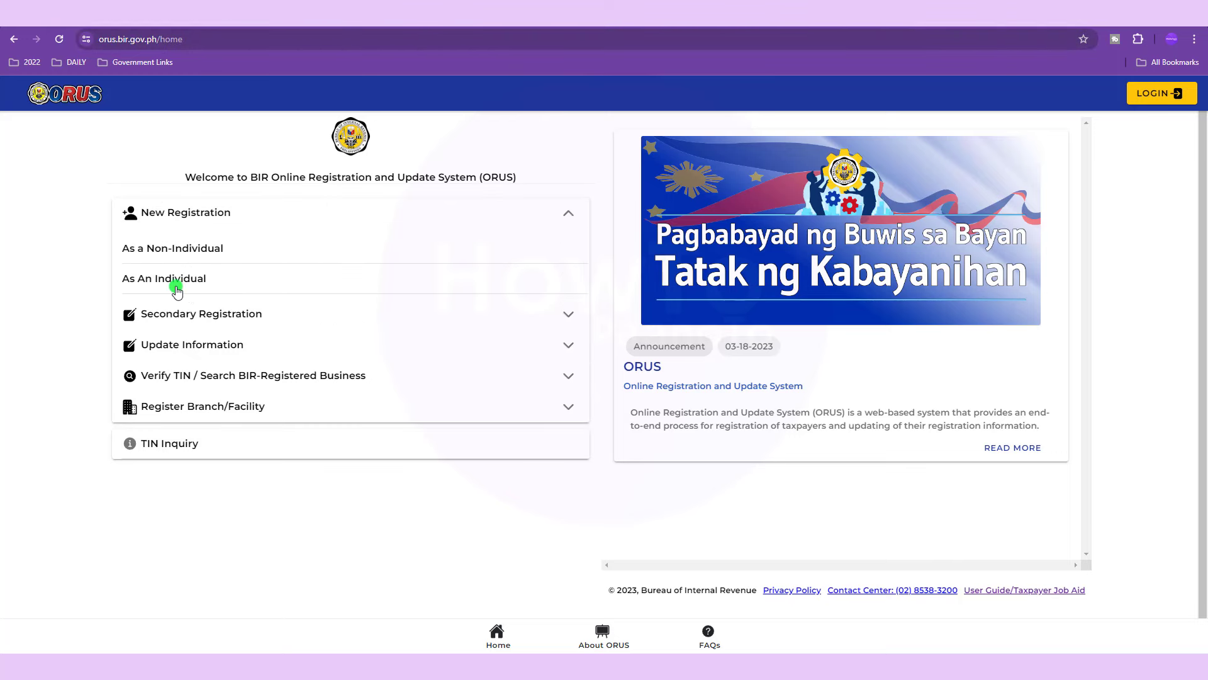
{"action": "left_click", "coordinate": [172, 278]}
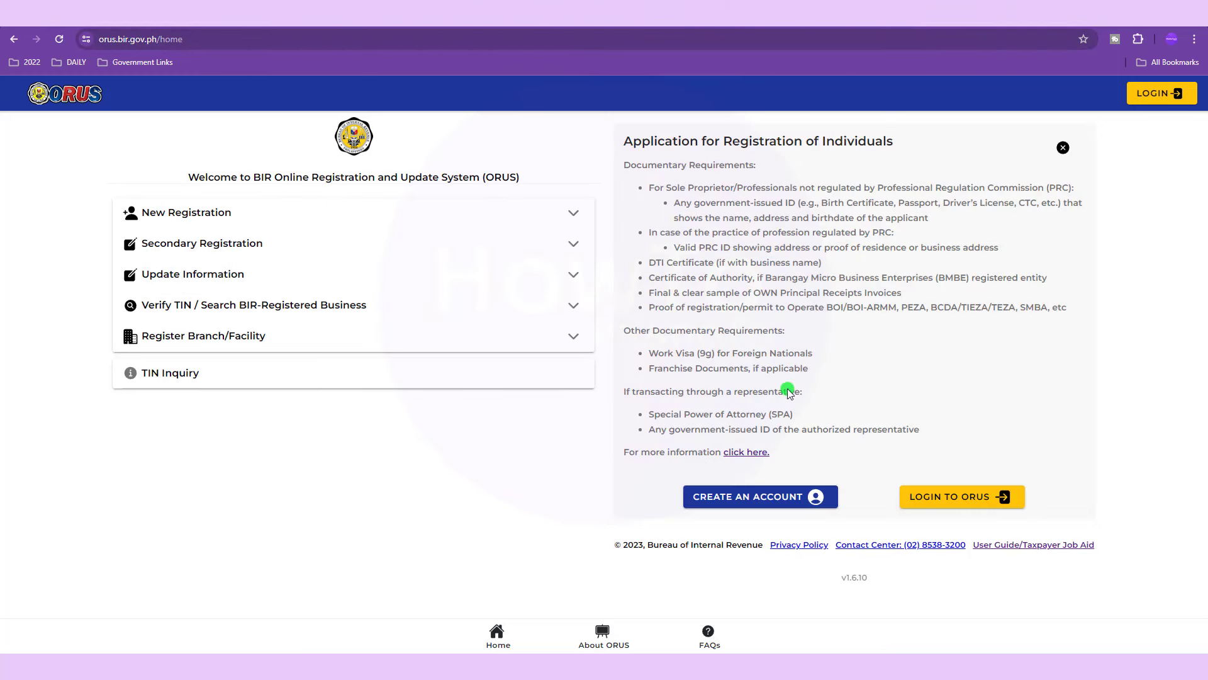
- Start account creation, read through the Terms of Service, tick the agreement and agree
{"action": "left_click", "coordinate": [750, 501]}
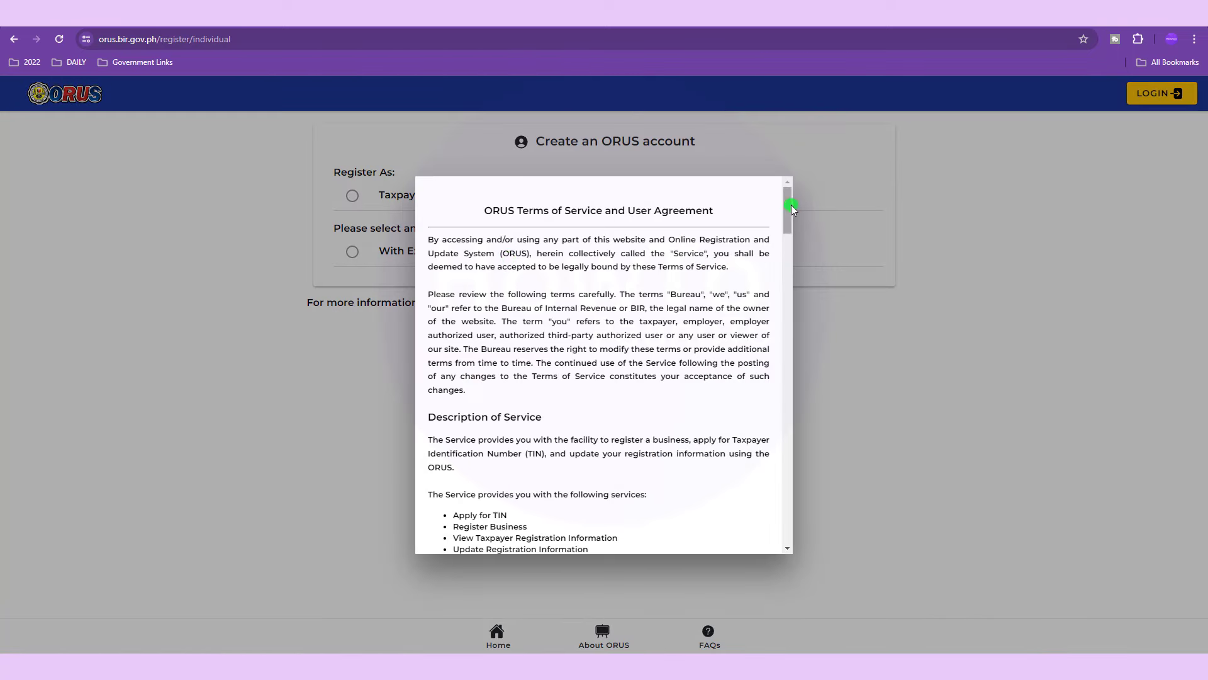
{"action": "left_click_drag", "start_coordinate": [789, 202], "coordinate": [787, 229]}
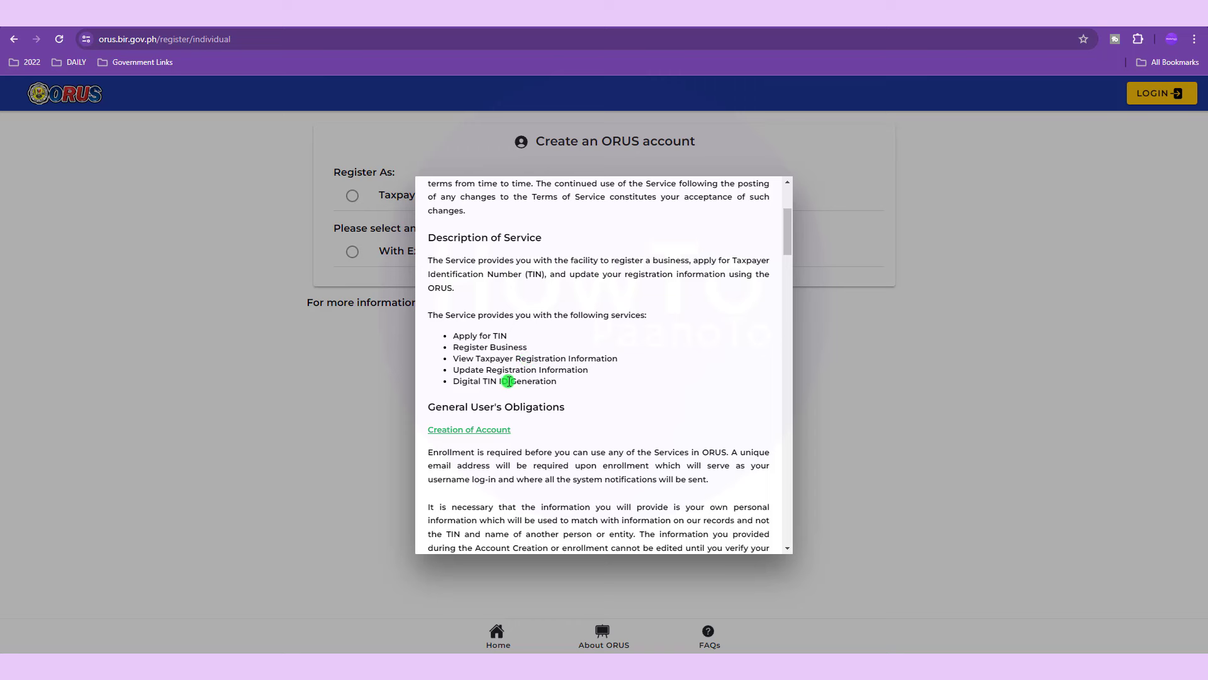
{"action": "left_click_drag", "start_coordinate": [787, 254], "coordinate": [767, 524]}
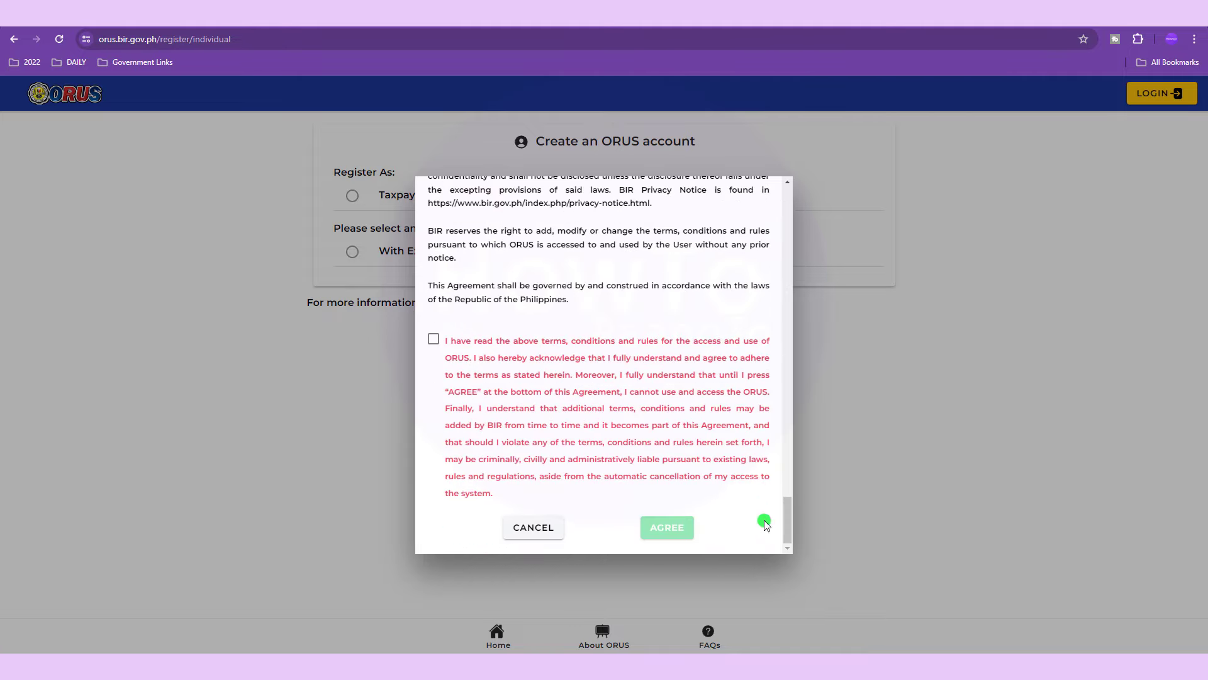
{"action": "left_click", "coordinate": [434, 339]}
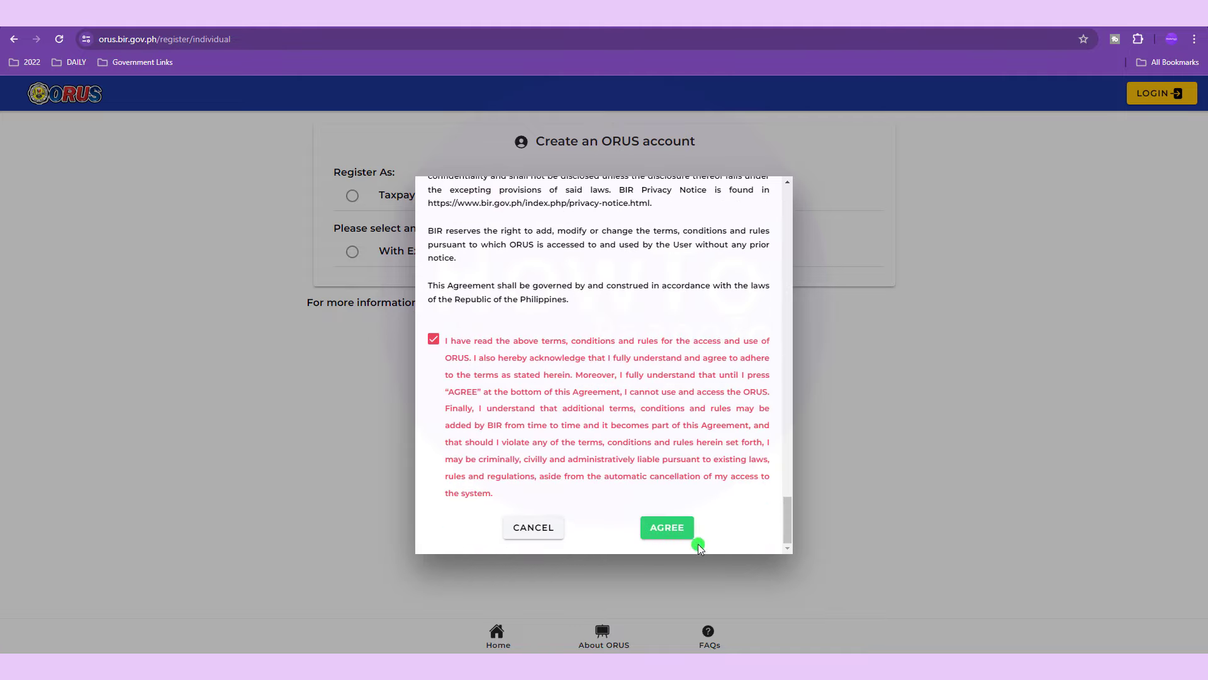
{"action": "left_click", "coordinate": [670, 529]}
- Choose Taxpayer and Without Existing TIN, and acknowledge the multiple-TIN liability warning
{"action": "left_click", "coordinate": [270, 216]}
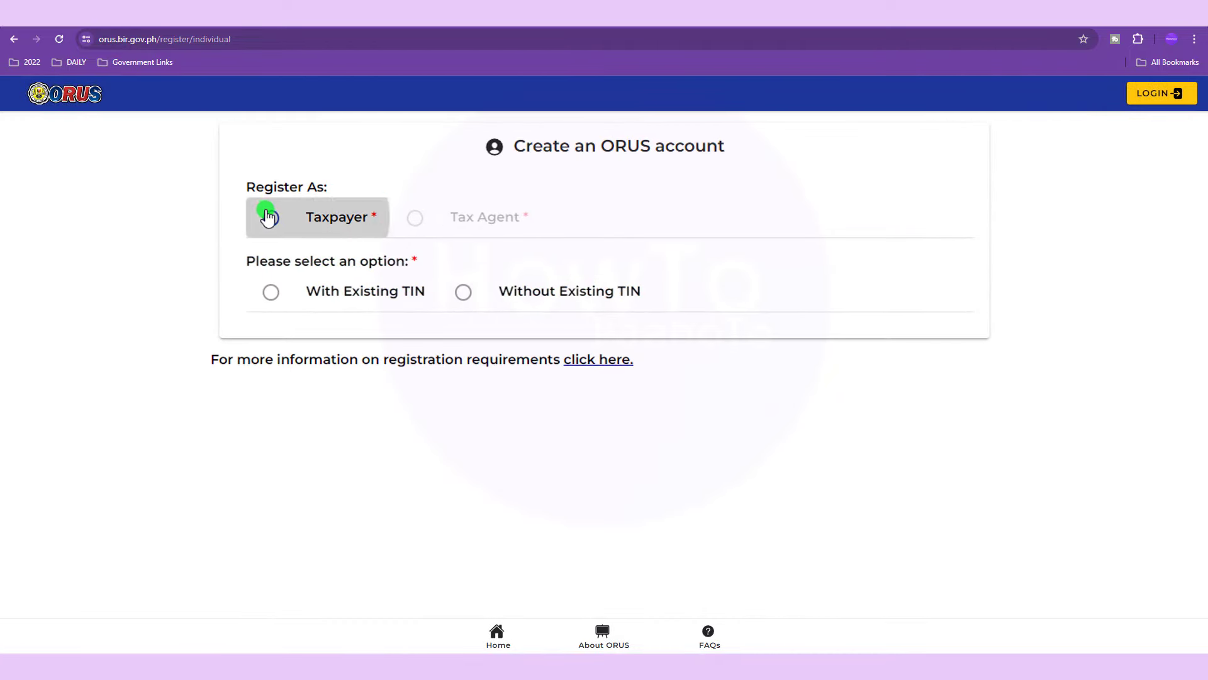
{"action": "left_click", "coordinate": [466, 297]}
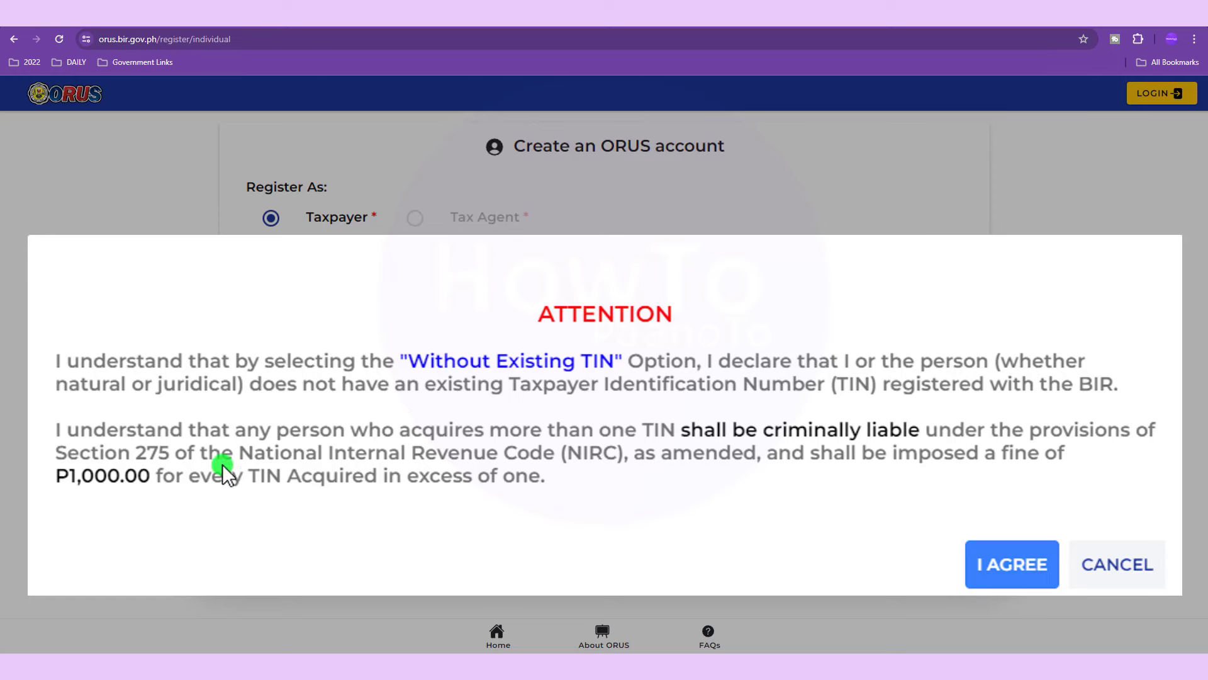
{"action": "left_click", "coordinate": [1016, 578]}
- Choose 'Get TIN for Filipino Citizen - E.O. 98 / One Time Taxpayer' as the User Type - Transaction
{"action": "left_click", "coordinate": [322, 346]}
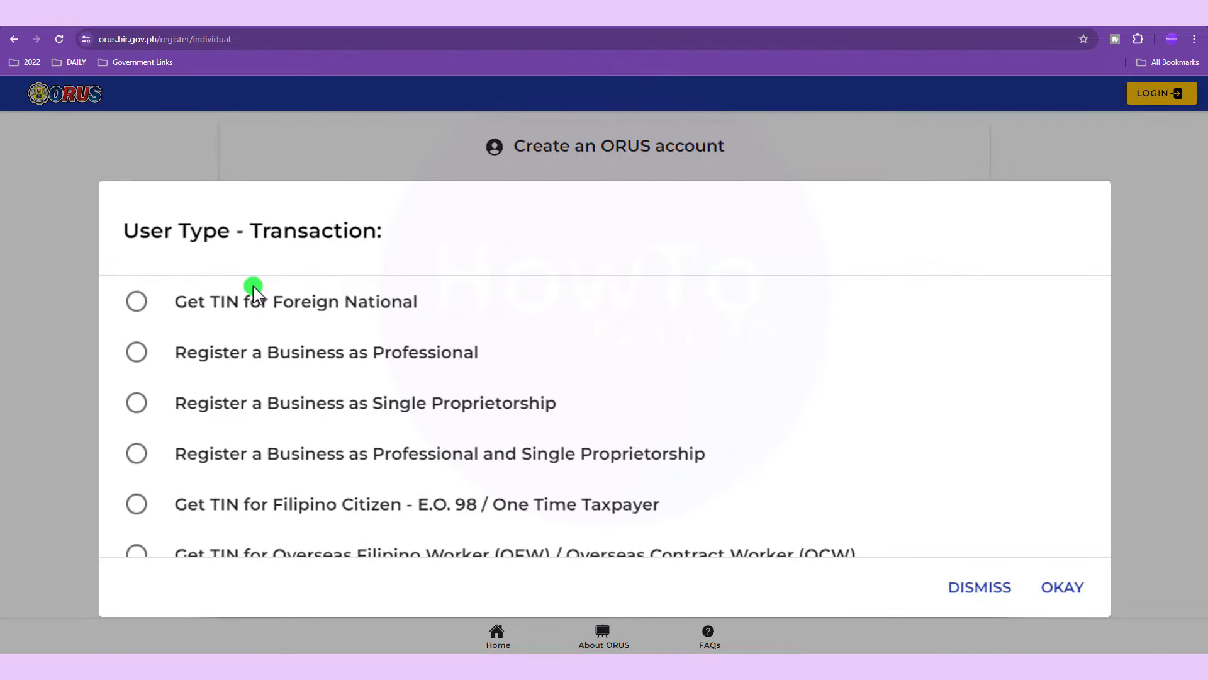
{"action": "scroll", "coordinate": [874, 491], "scroll_direction": "down", "scroll_amount": 1}
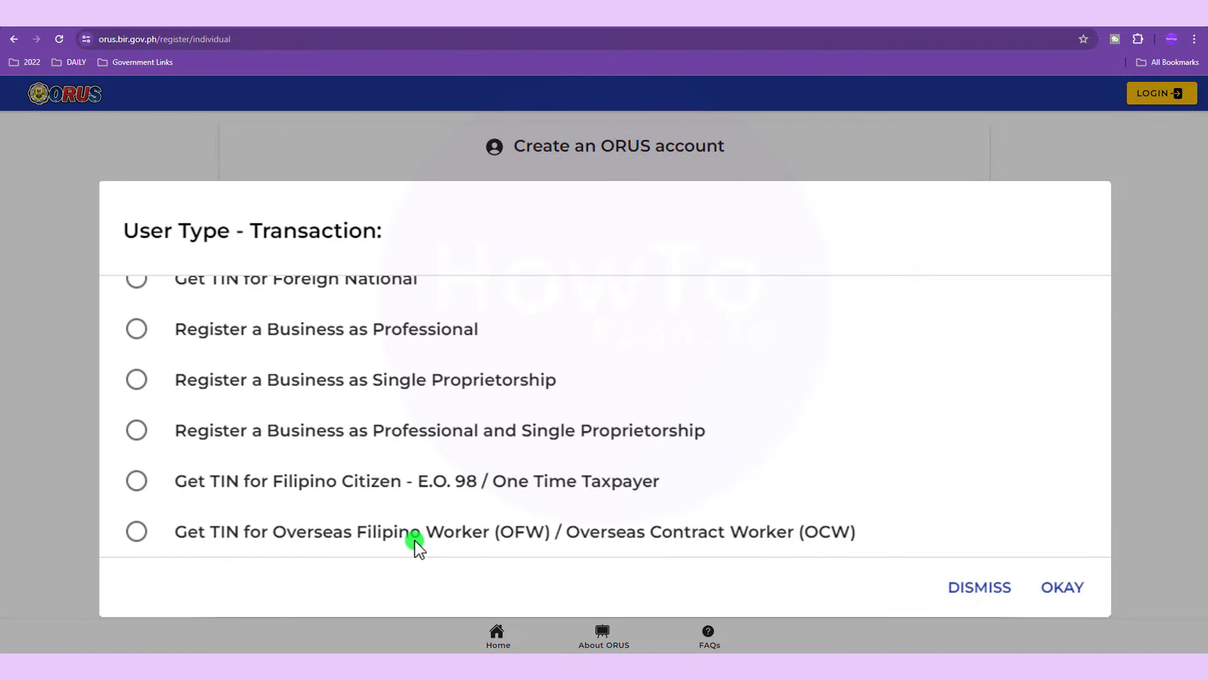
{"action": "scroll", "coordinate": [417, 545], "scroll_direction": "up", "scroll_amount": 1}
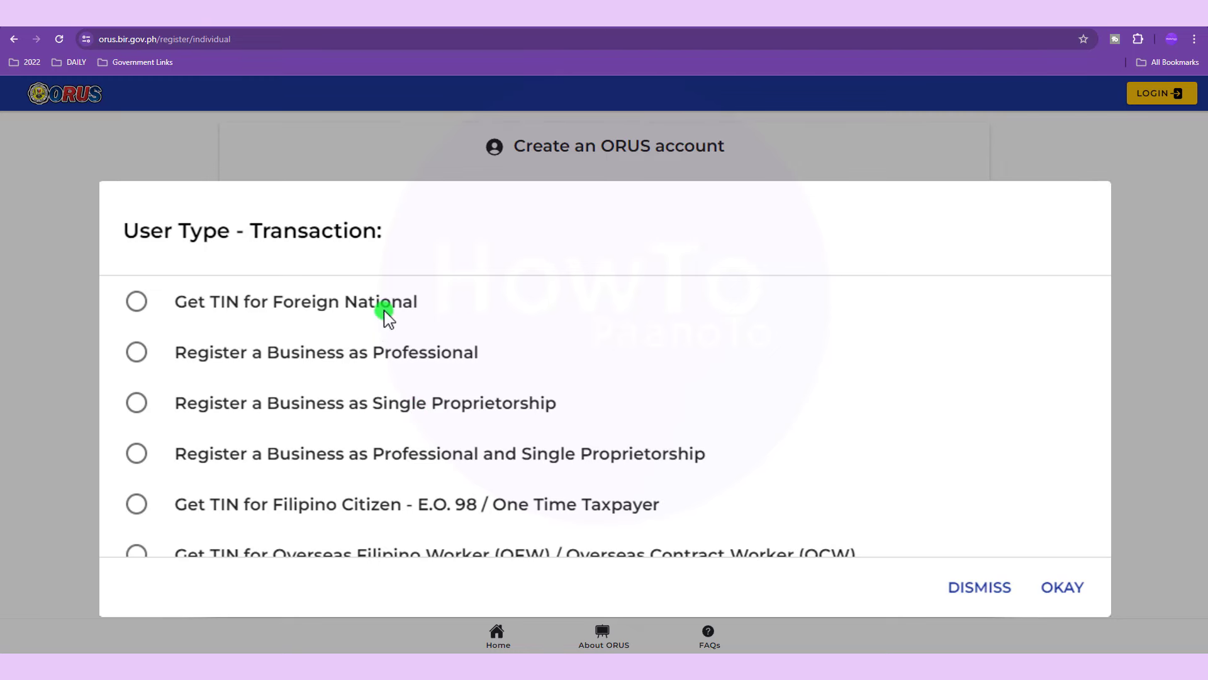
{"action": "scroll", "coordinate": [316, 535], "scroll_direction": "down", "scroll_amount": 1}
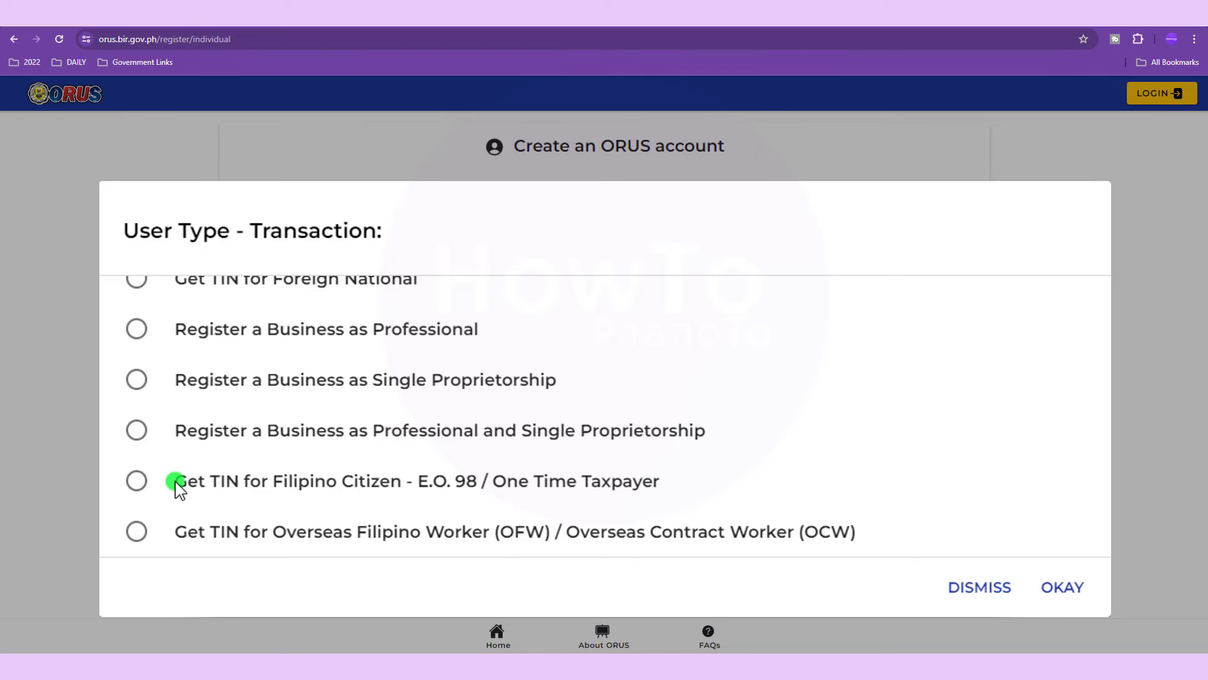
{"action": "left_click", "coordinate": [136, 481]}
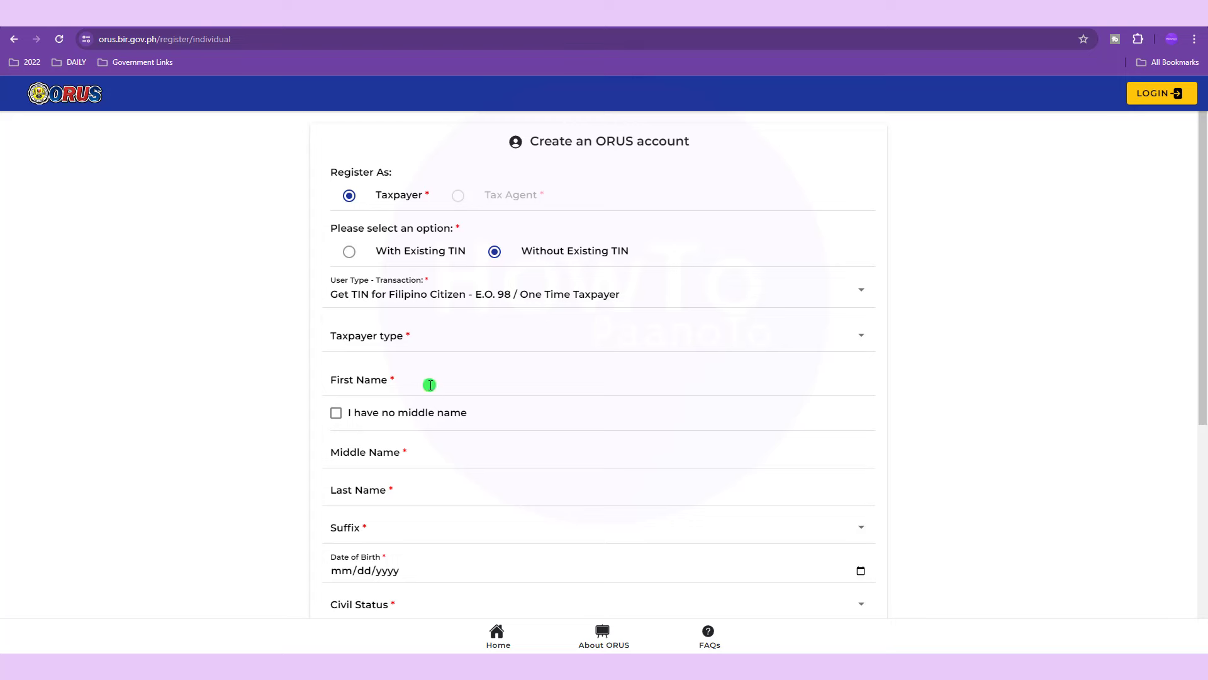
- Pick Executive Order No. 98 - Filipino Citizen (EO98FC) as the taxpayer type and confirm
{"action": "left_click", "coordinate": [405, 335]}
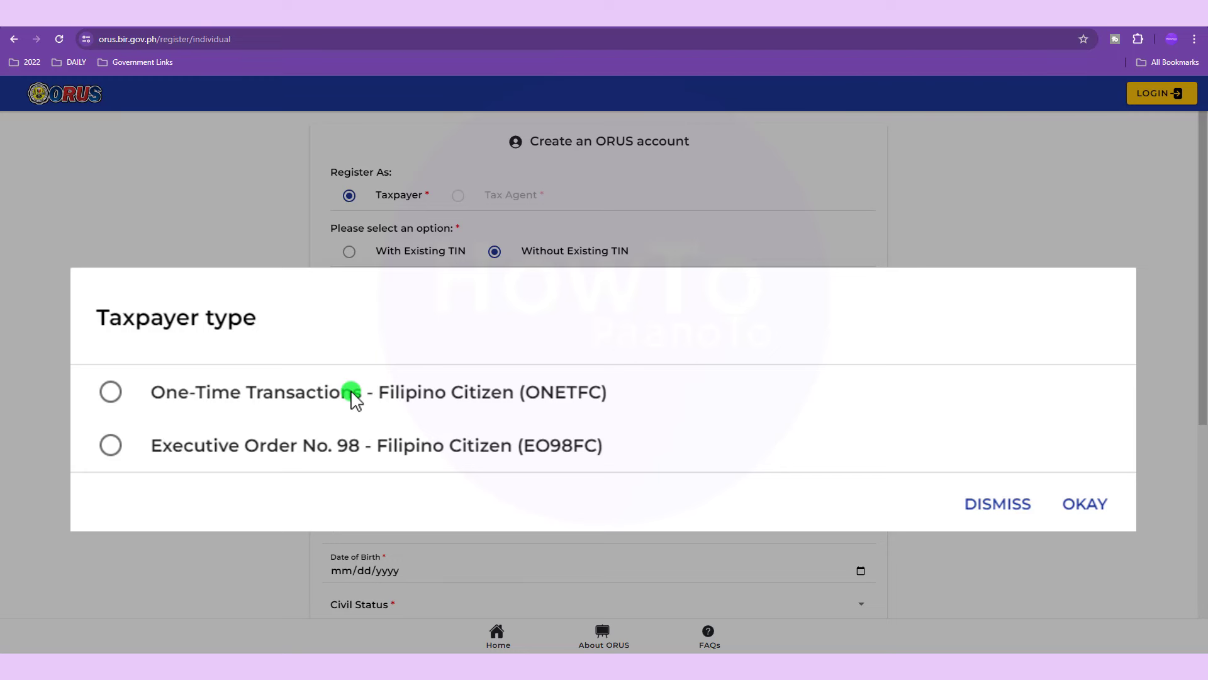
{"action": "left_click", "coordinate": [332, 448]}
{"action": "left_click", "coordinate": [1083, 505]}
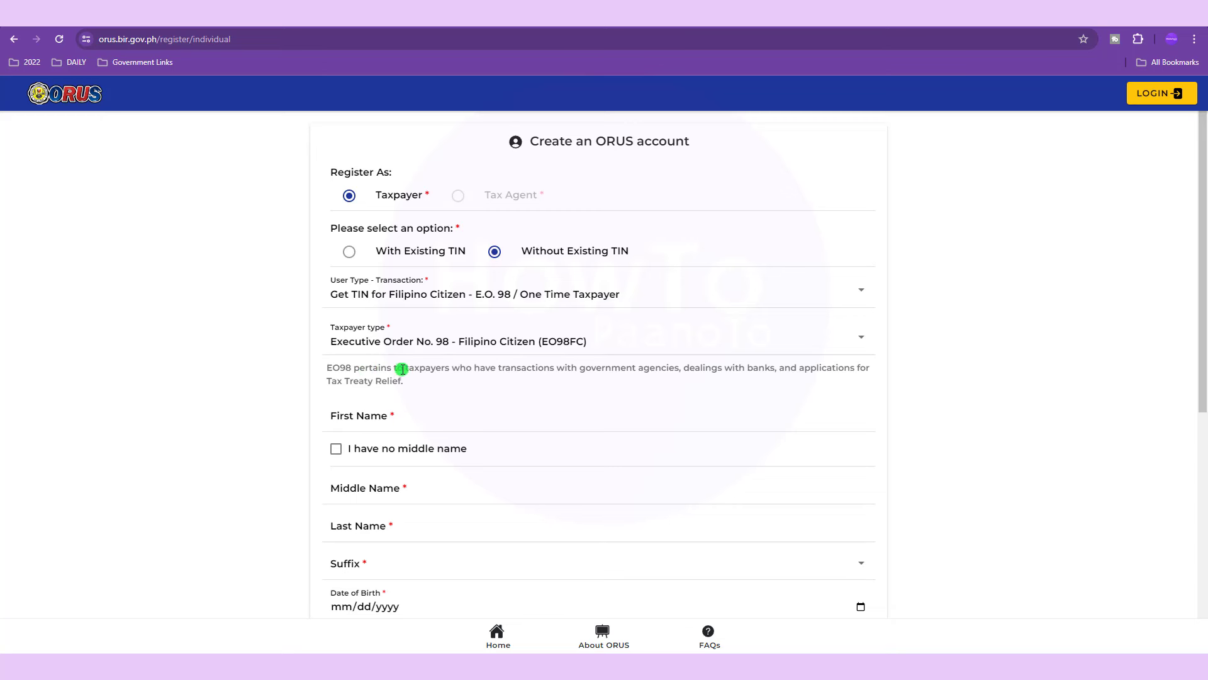
- Highlight the EO98 explanation's mentions of government agencies and bank dealings
{"action": "left_click_drag", "start_coordinate": [521, 368], "coordinate": [568, 367]}
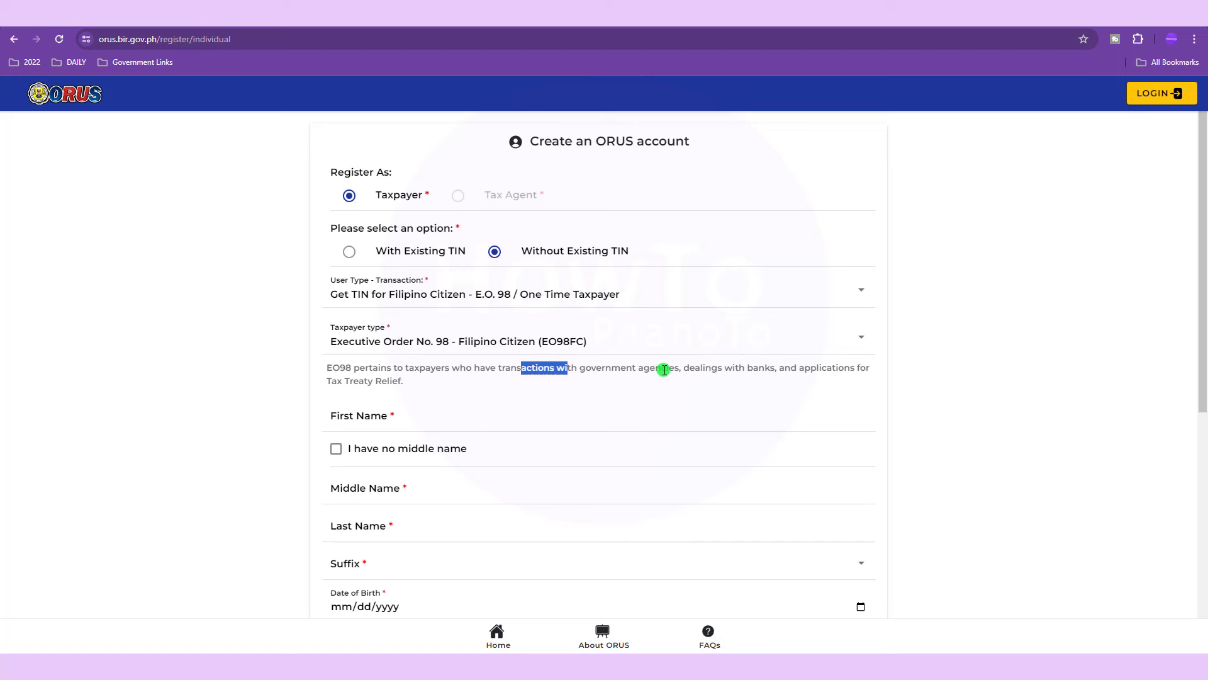
{"action": "left_click_drag", "start_coordinate": [674, 369], "coordinate": [592, 370]}
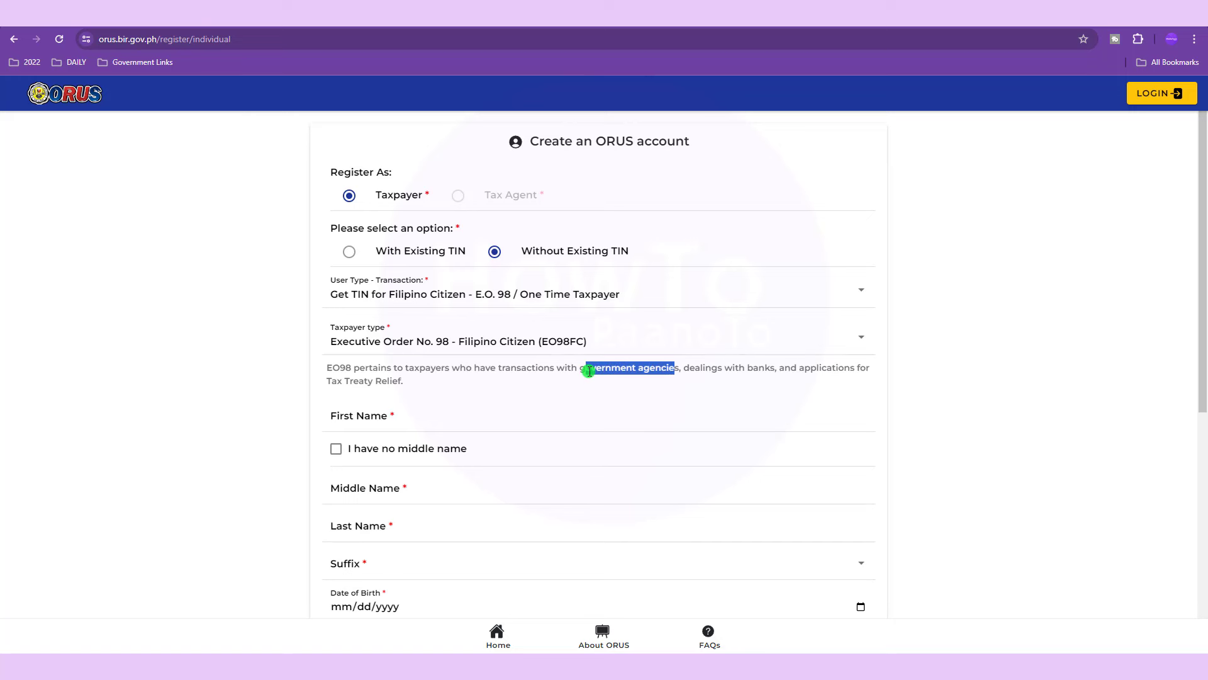
{"action": "left_click_drag", "start_coordinate": [711, 368], "coordinate": [745, 369]}
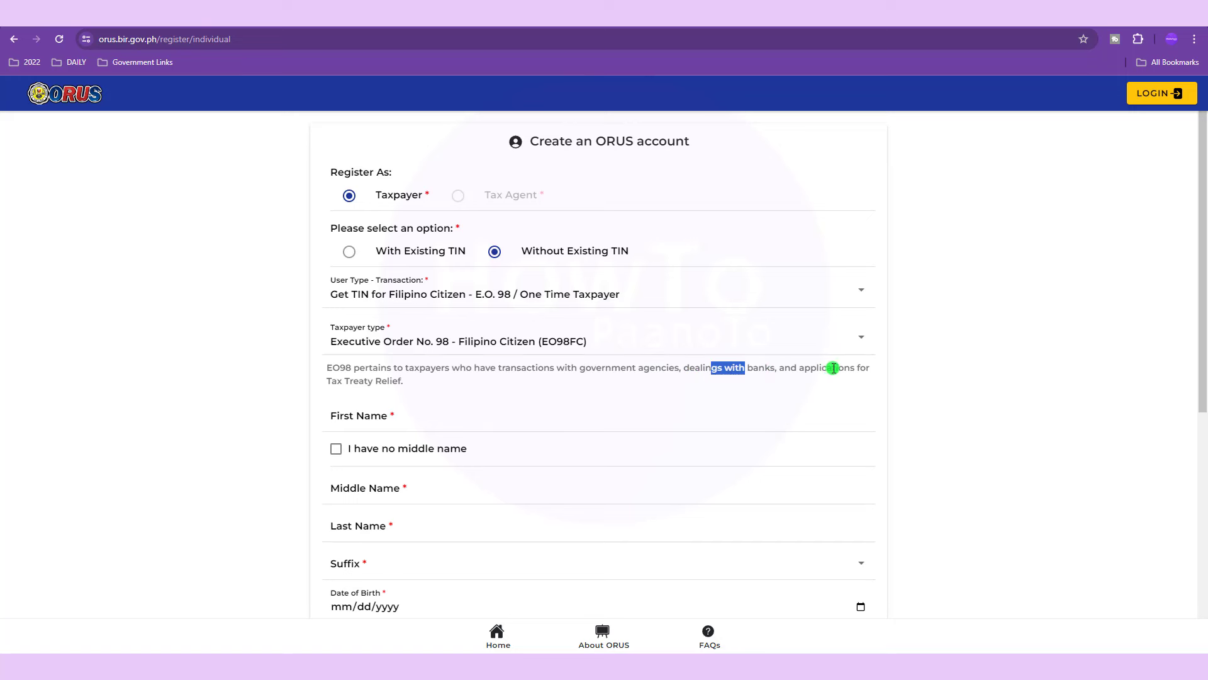
- Enter the taxpayer's first name and move through Middle Name to the Last Name field
{"action": "left_click", "coordinate": [403, 383]}
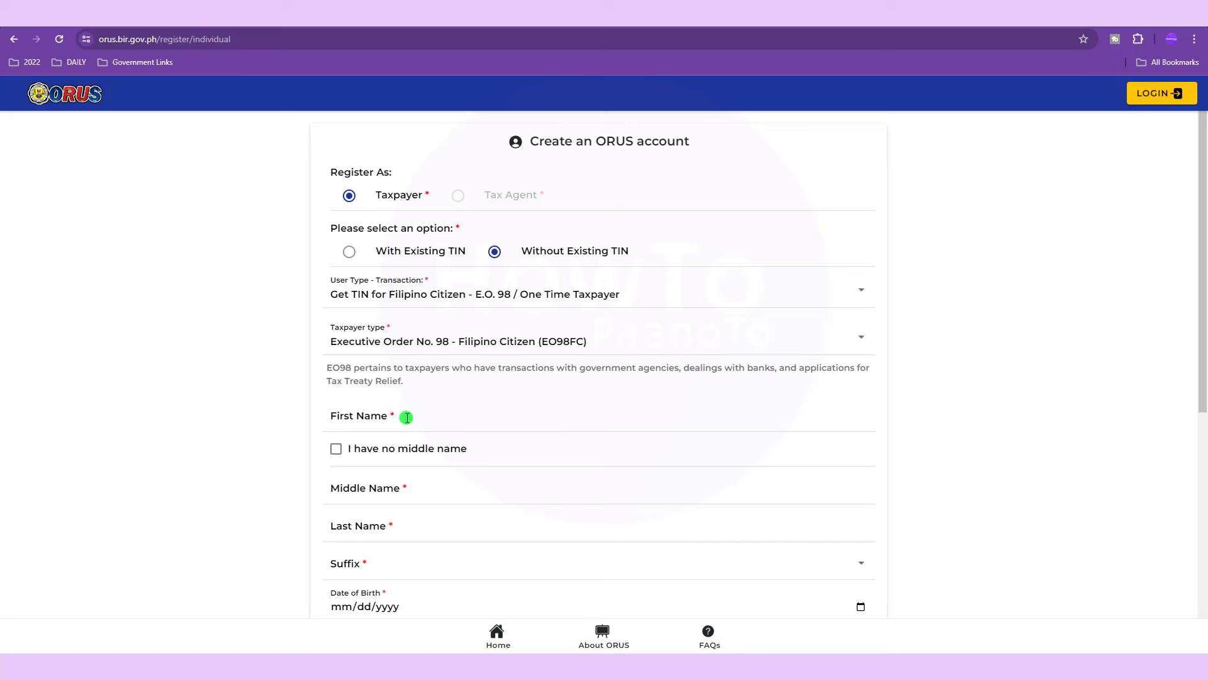
{"action": "left_click", "coordinate": [399, 418]}
{"action": "type", "text": "Mariahg"}
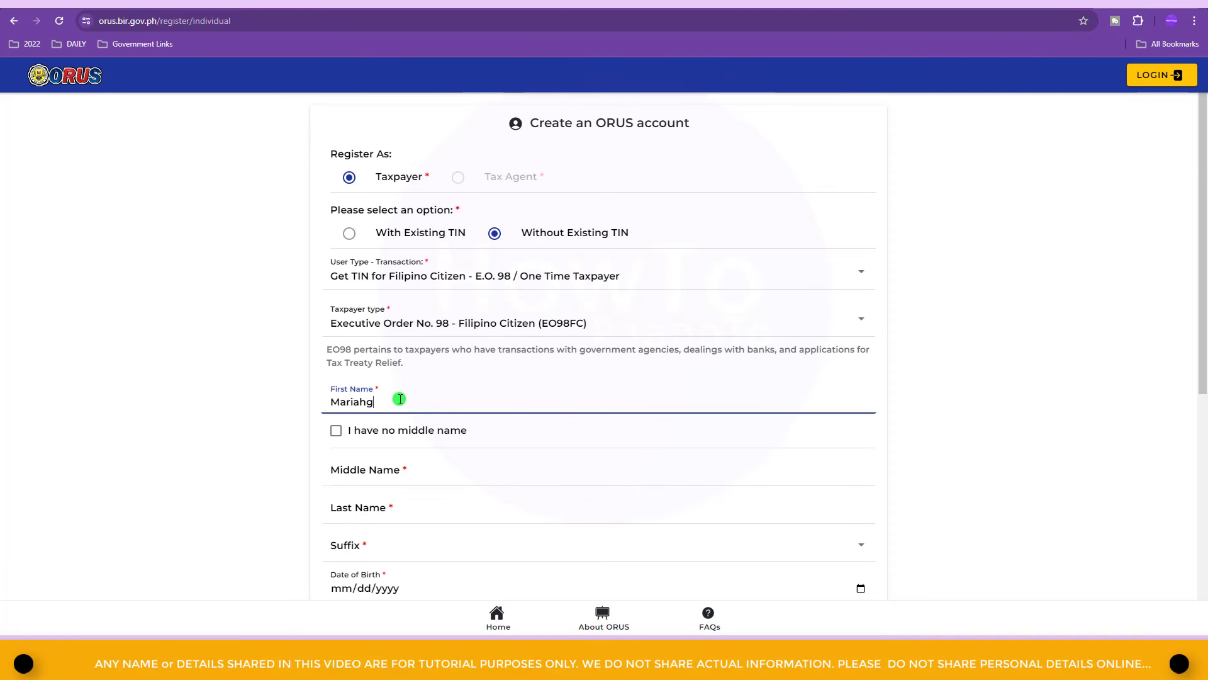
{"action": "key", "text": "Tab"}
{"action": "key", "text": "Tab"}
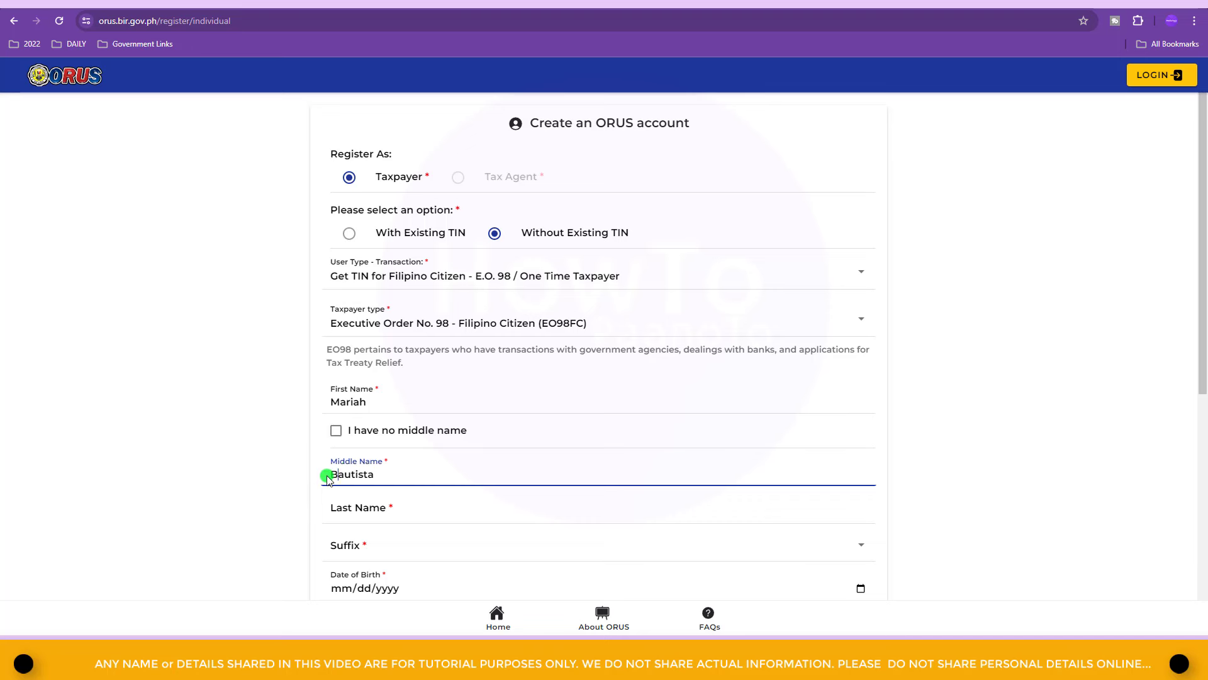
{"action": "key", "text": "Tab"}
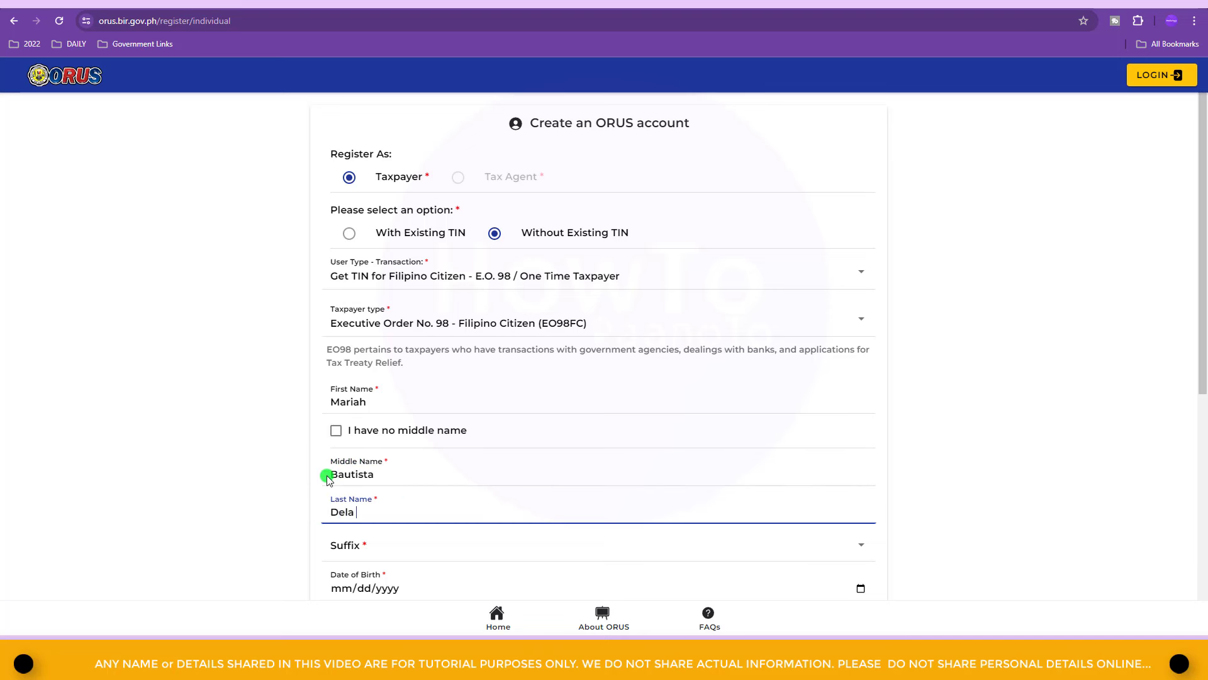
{"action": "left_click", "coordinate": [368, 543]}
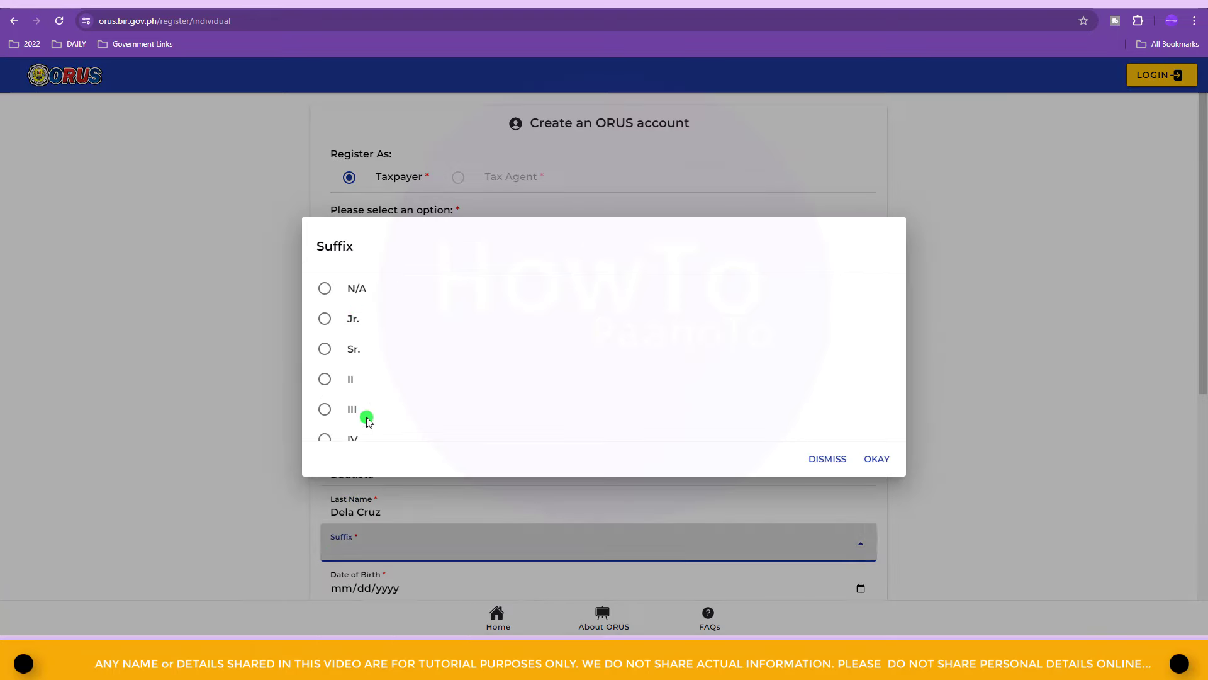
{"action": "left_click", "coordinate": [876, 459]}
{"action": "left_click_drag", "start_coordinate": [1202, 371], "coordinate": [1203, 420]}
{"action": "left_click", "coordinate": [342, 467]}
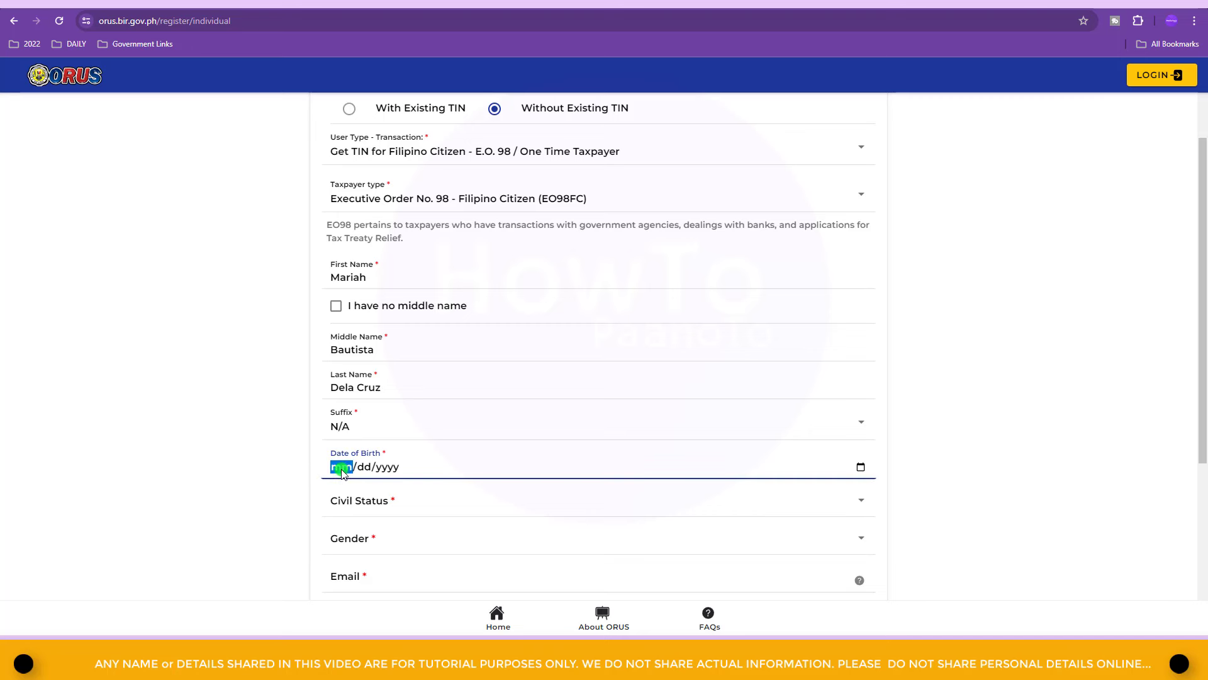
- Set civil status to Single and gender to Female
{"action": "left_click", "coordinate": [383, 503]}
{"action": "left_click", "coordinate": [365, 341]}
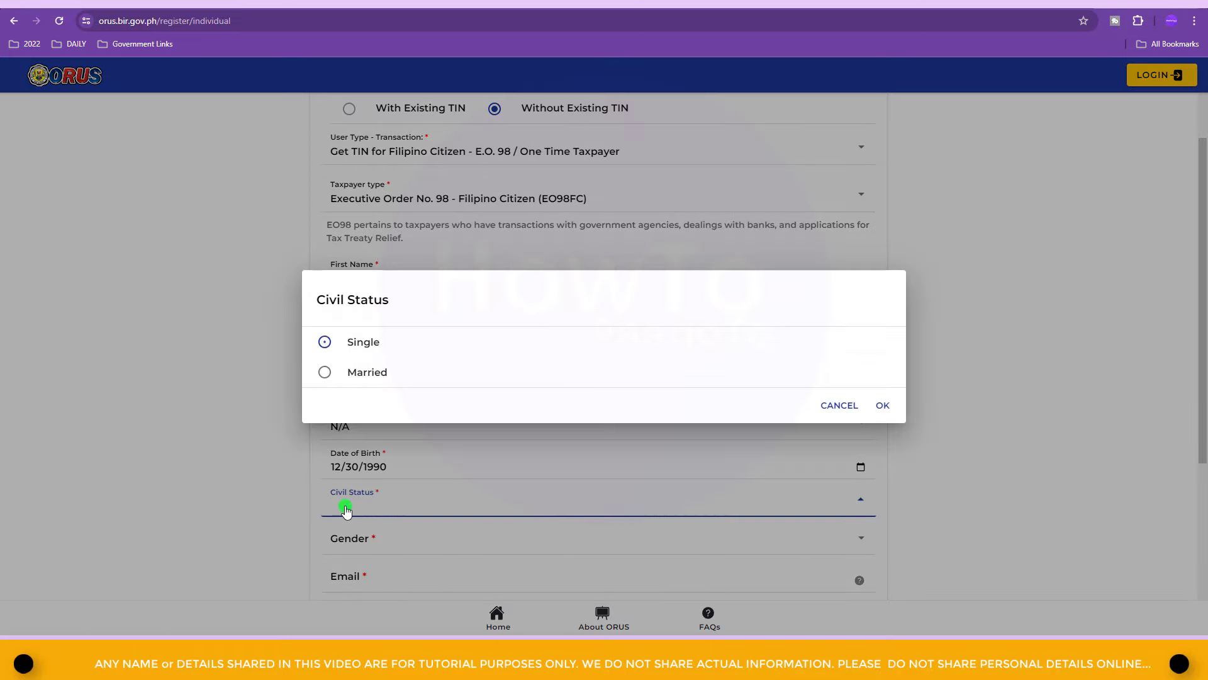
{"action": "left_click", "coordinate": [365, 539]}
{"action": "left_click", "coordinate": [345, 538]}
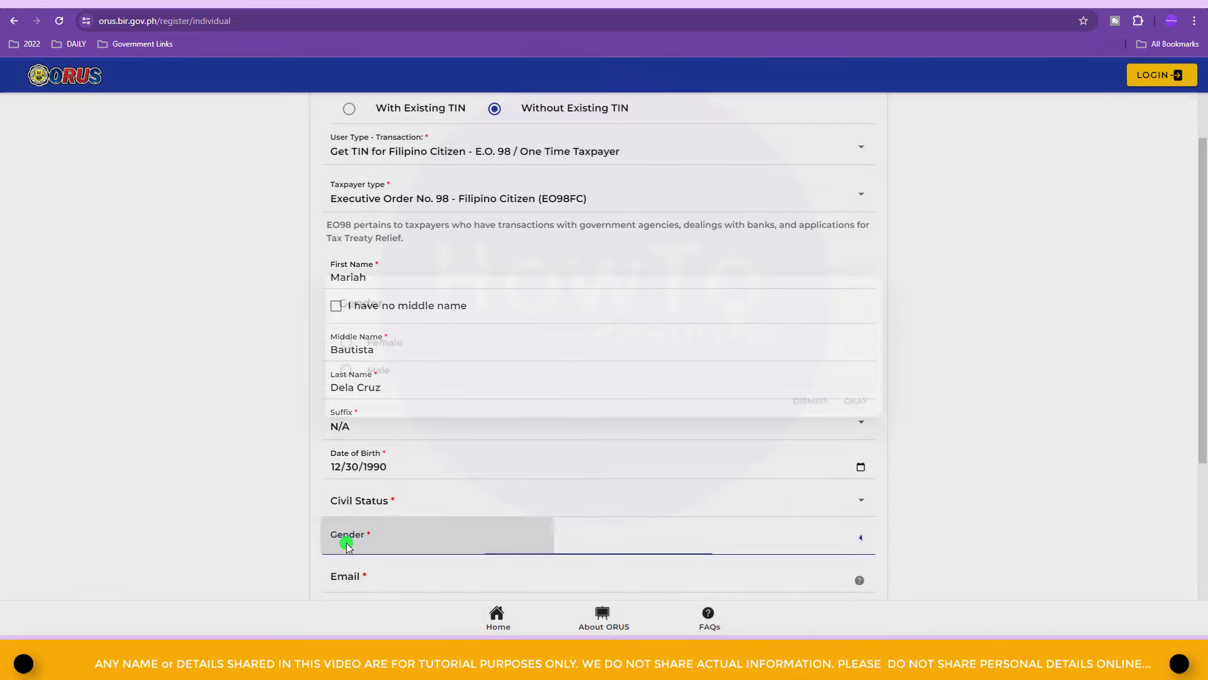
{"action": "left_click", "coordinate": [880, 406]}
{"action": "left_click", "coordinate": [478, 502]}
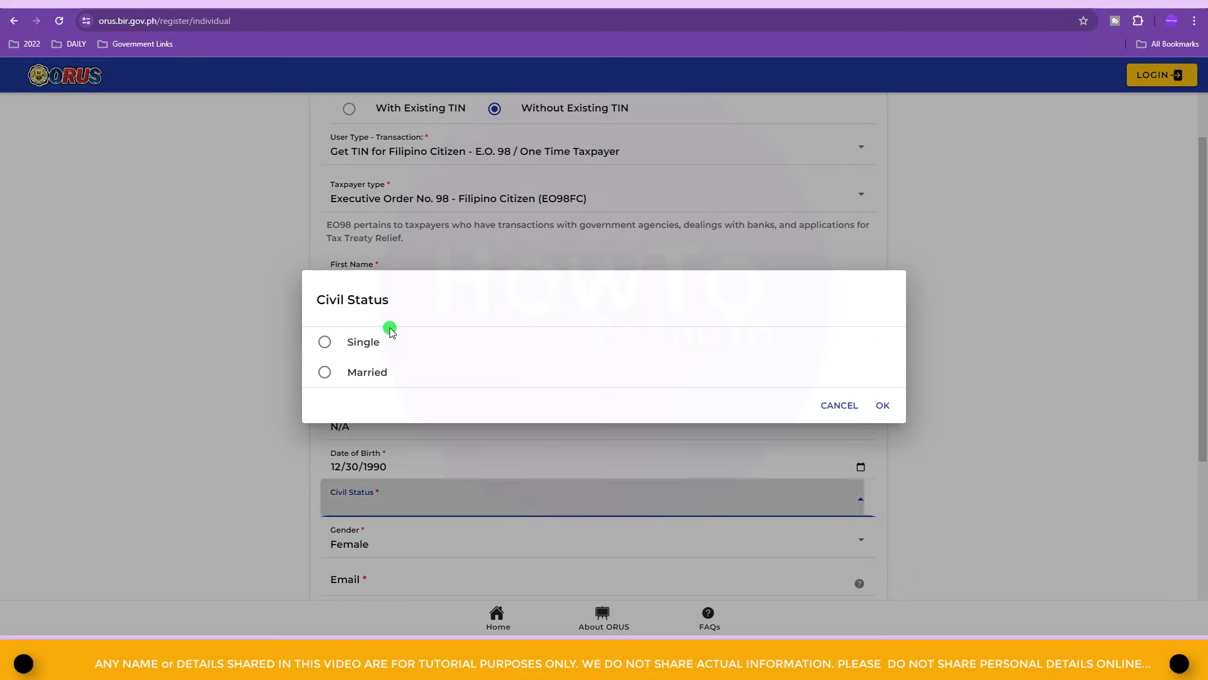
{"action": "left_click", "coordinate": [354, 345]}
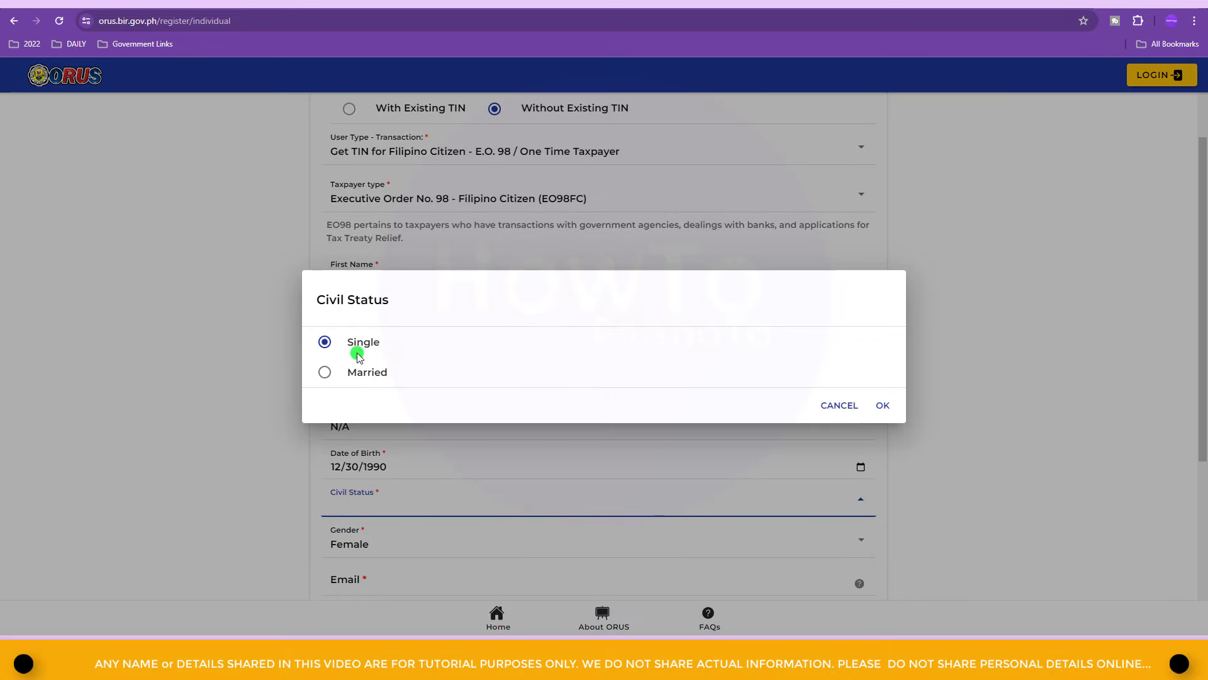
{"action": "left_click", "coordinate": [870, 408]}
{"action": "left_click", "coordinate": [368, 578]}
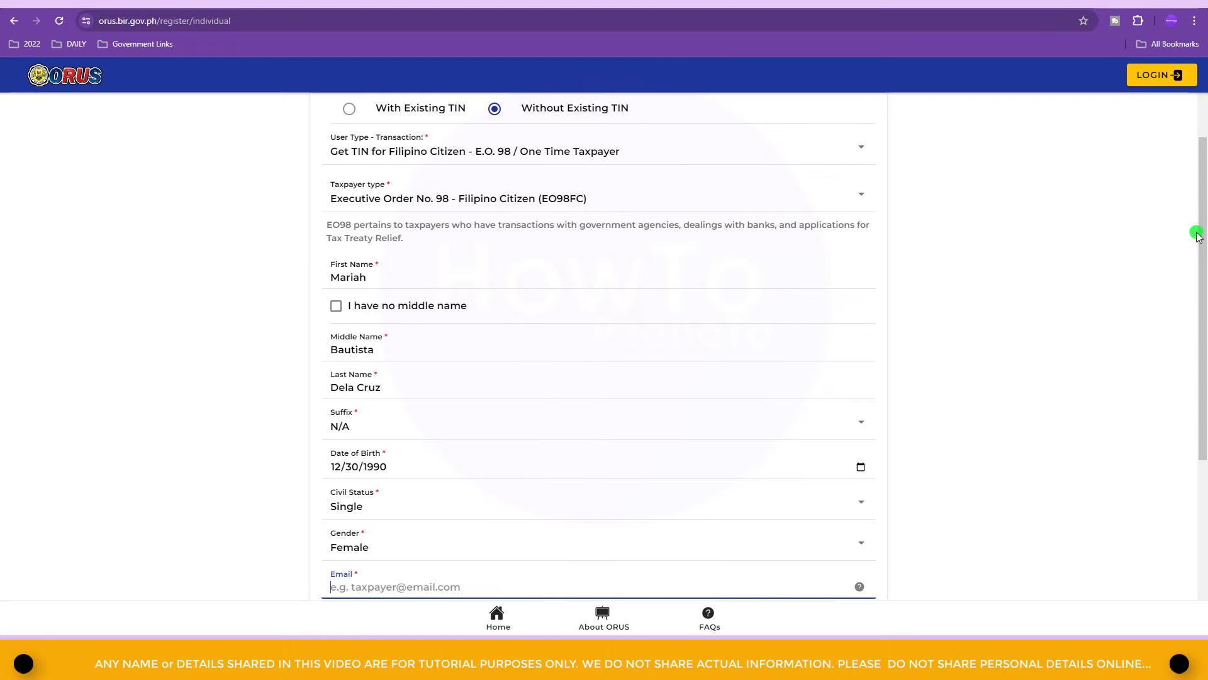
- Enter the taxpayer's Gmail address in the registration form's Email field
{"action": "scroll", "coordinate": [1204, 332], "scroll_direction": "down", "scroll_amount": 3}
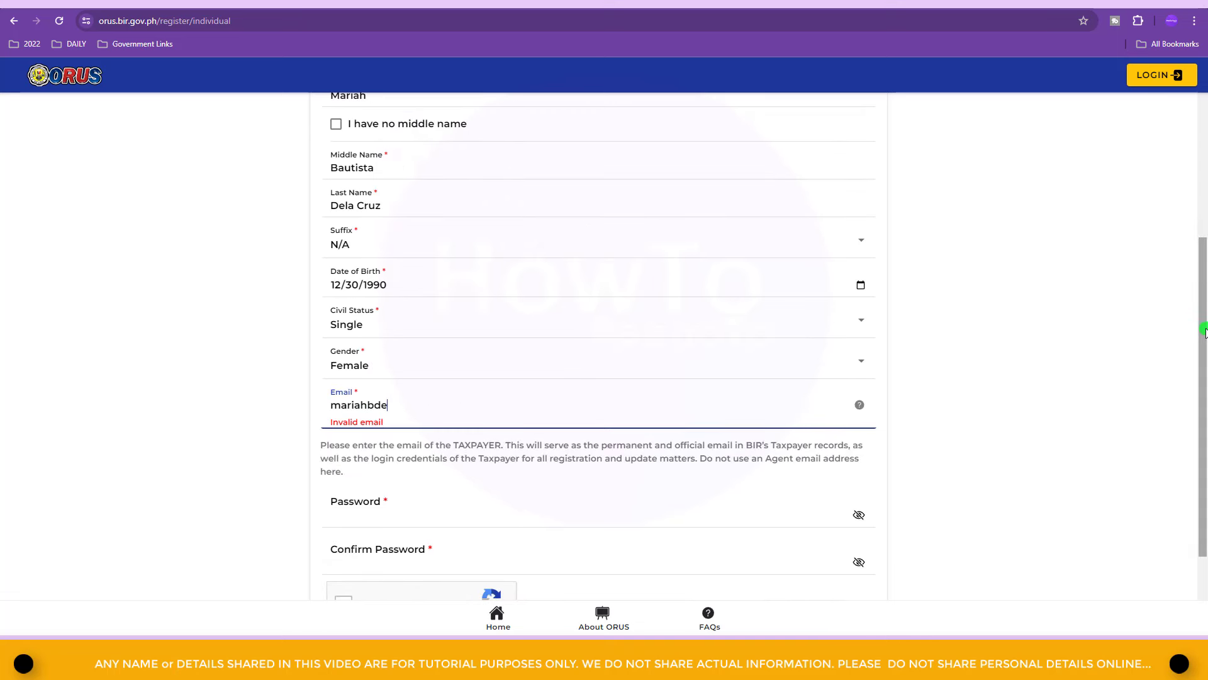
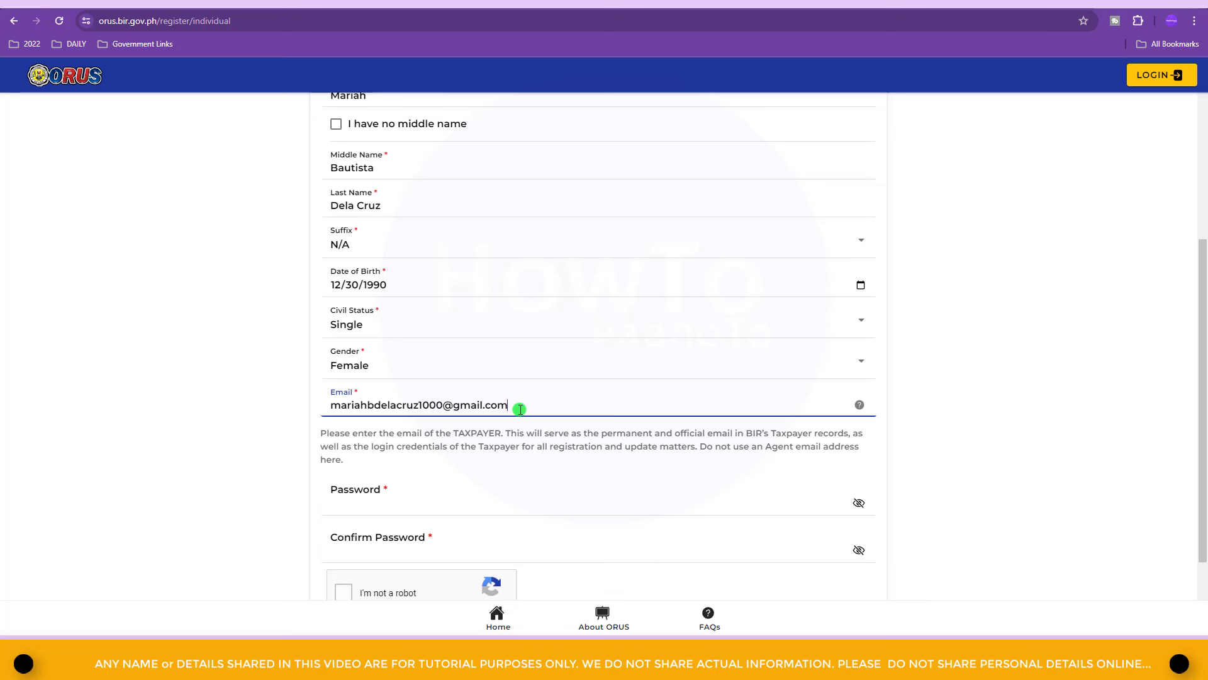
- Acknowledge the Attention notice about using a permanent email address
{"action": "left_click", "coordinate": [405, 494]}
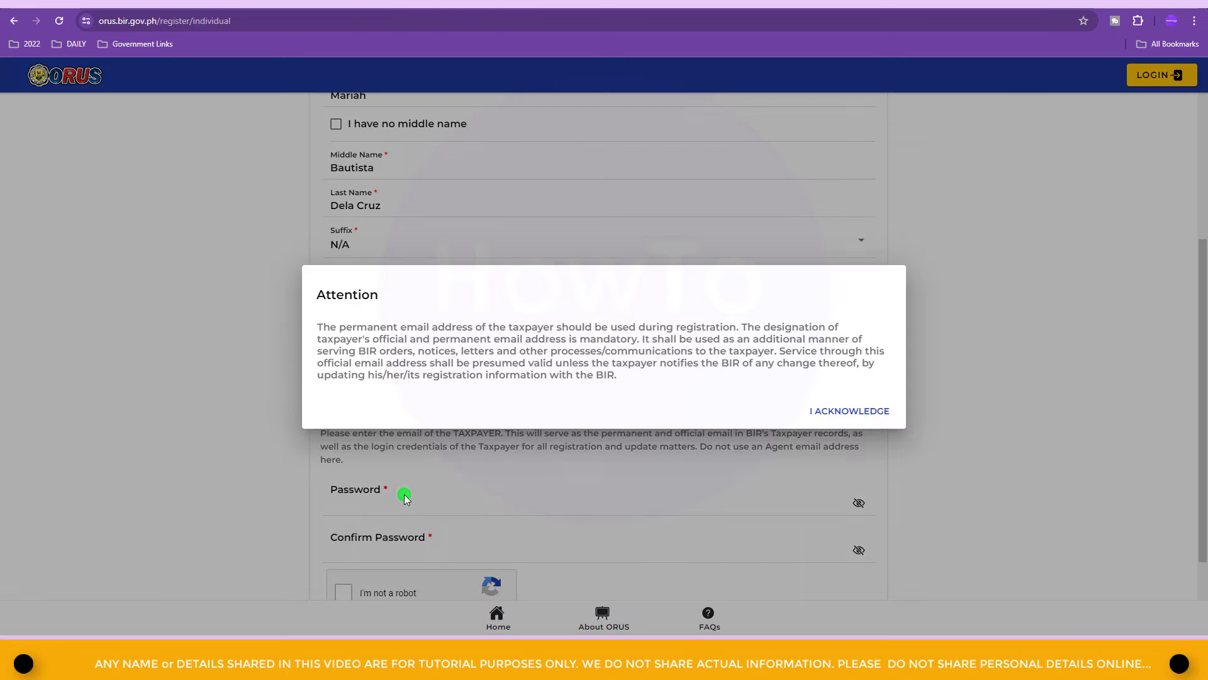
{"action": "left_click", "coordinate": [799, 412]}
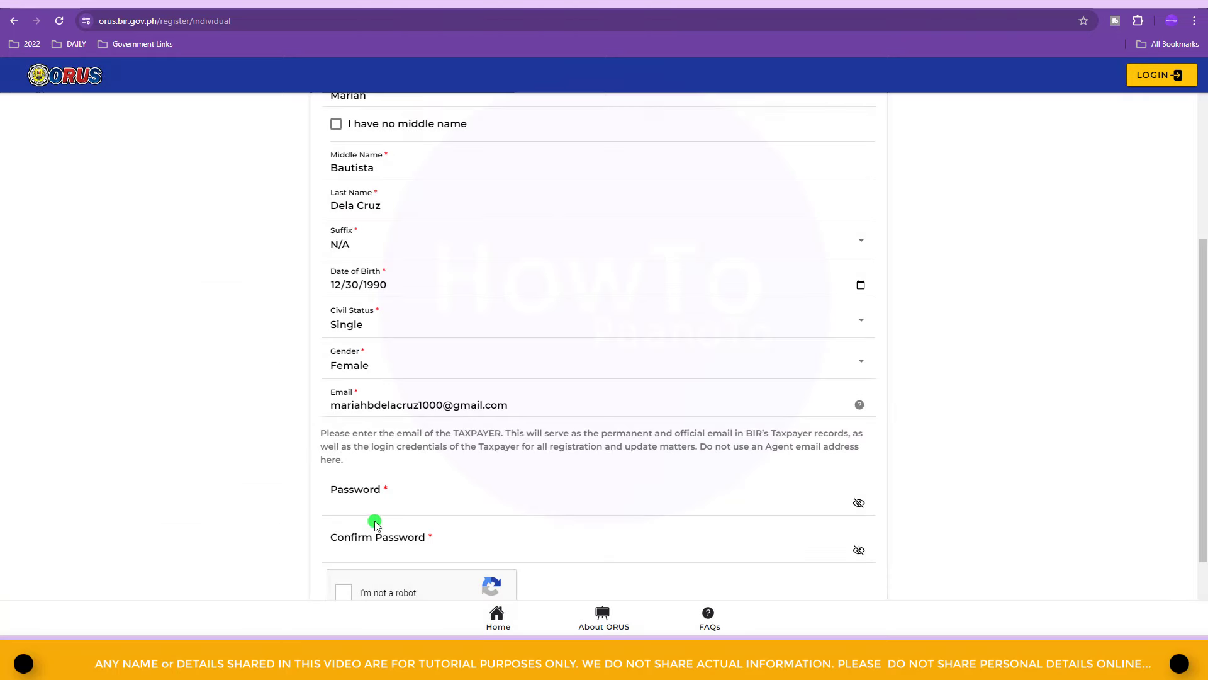
{"action": "left_click", "coordinate": [448, 405]}
{"action": "left_click", "coordinate": [410, 507]}
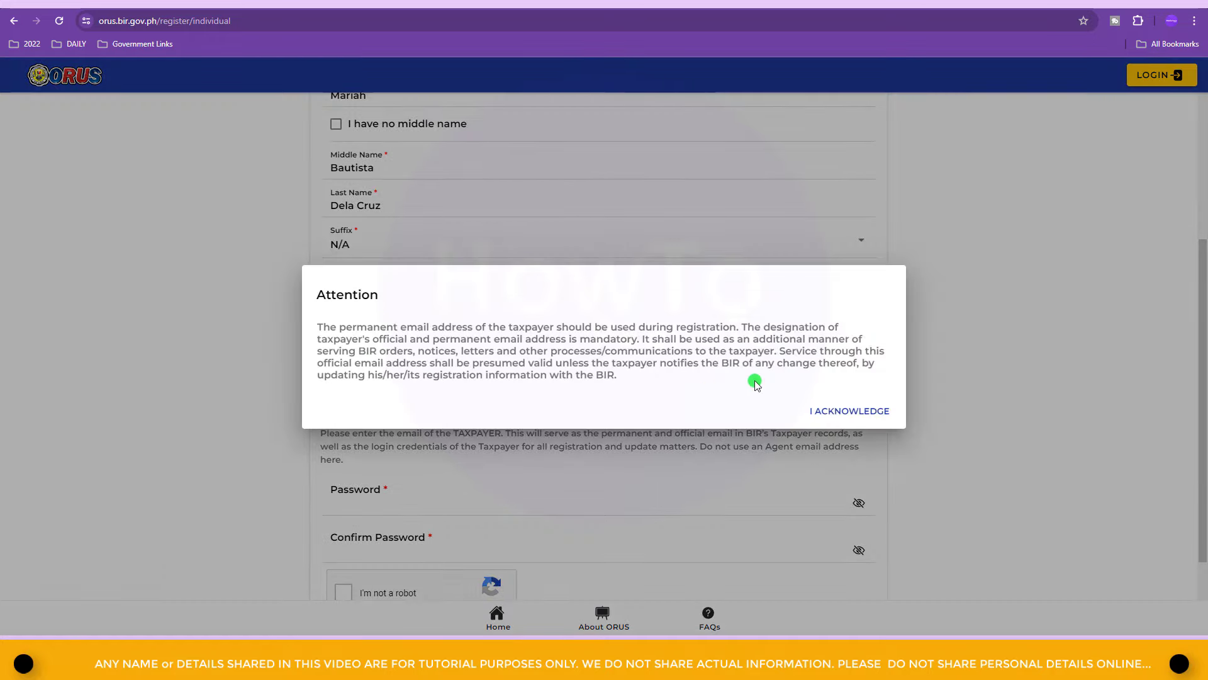
{"action": "left_click", "coordinate": [830, 408]}
- Enter the account password in Password and Confirm Password, checking both match
{"action": "left_click", "coordinate": [343, 499]}
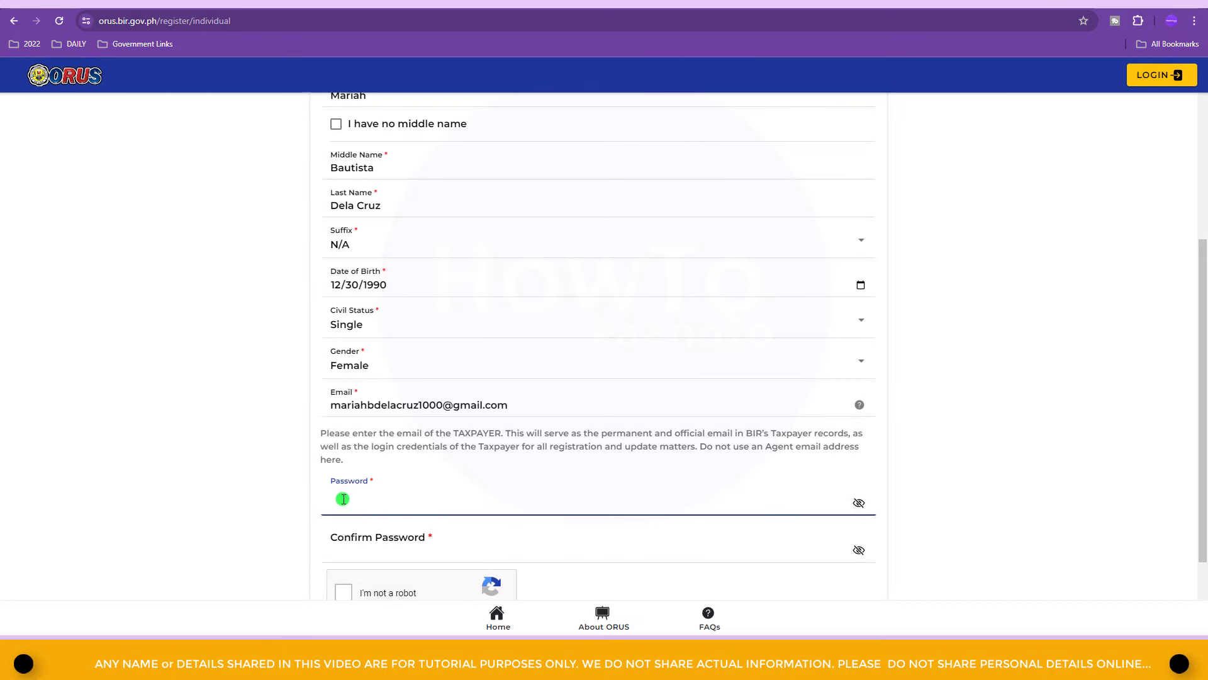
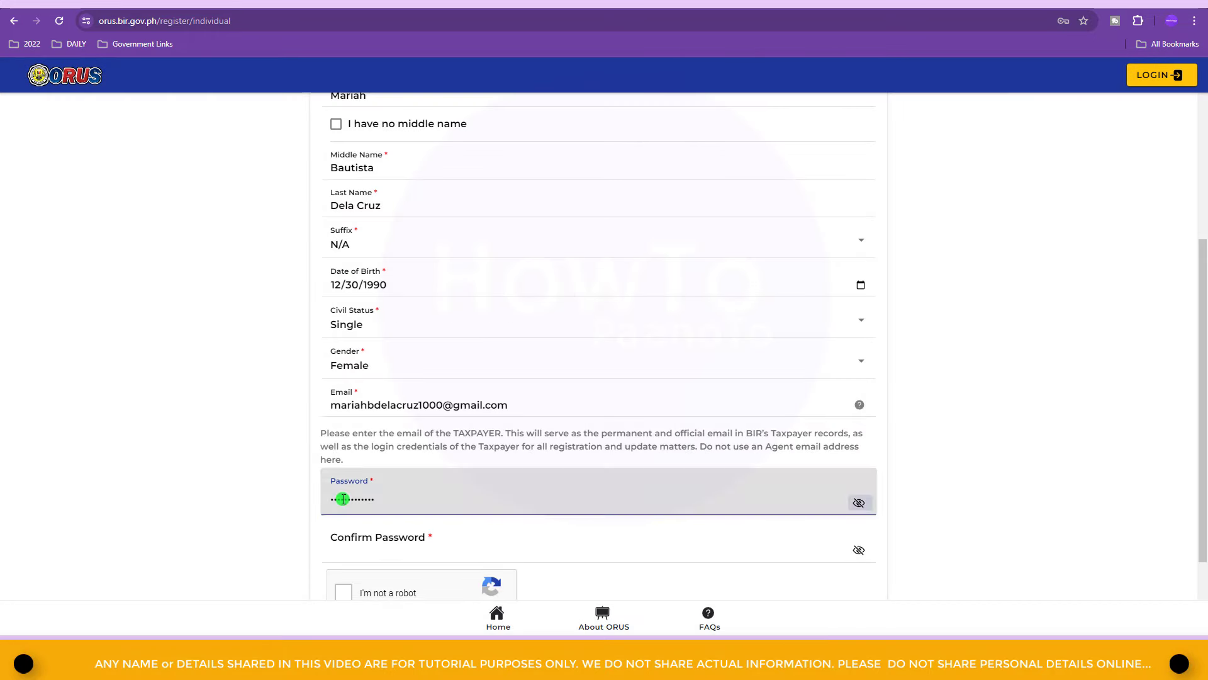
{"action": "left_click", "coordinate": [350, 552]}
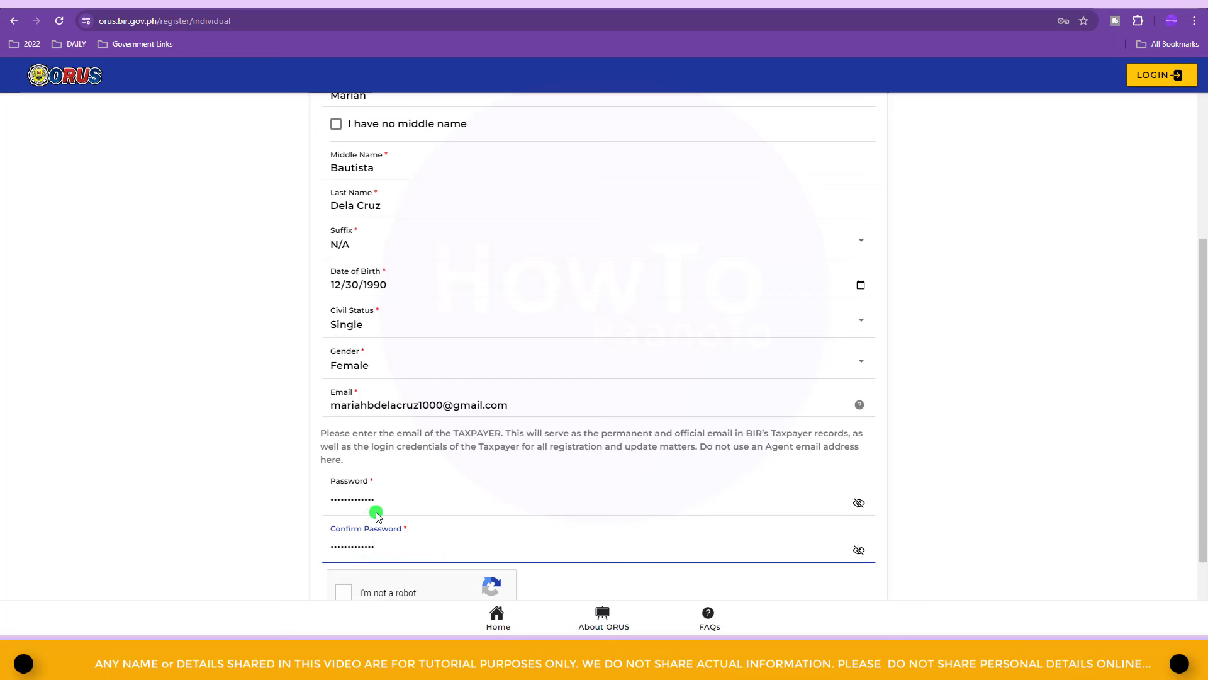
{"action": "left_click", "coordinate": [859, 502]}
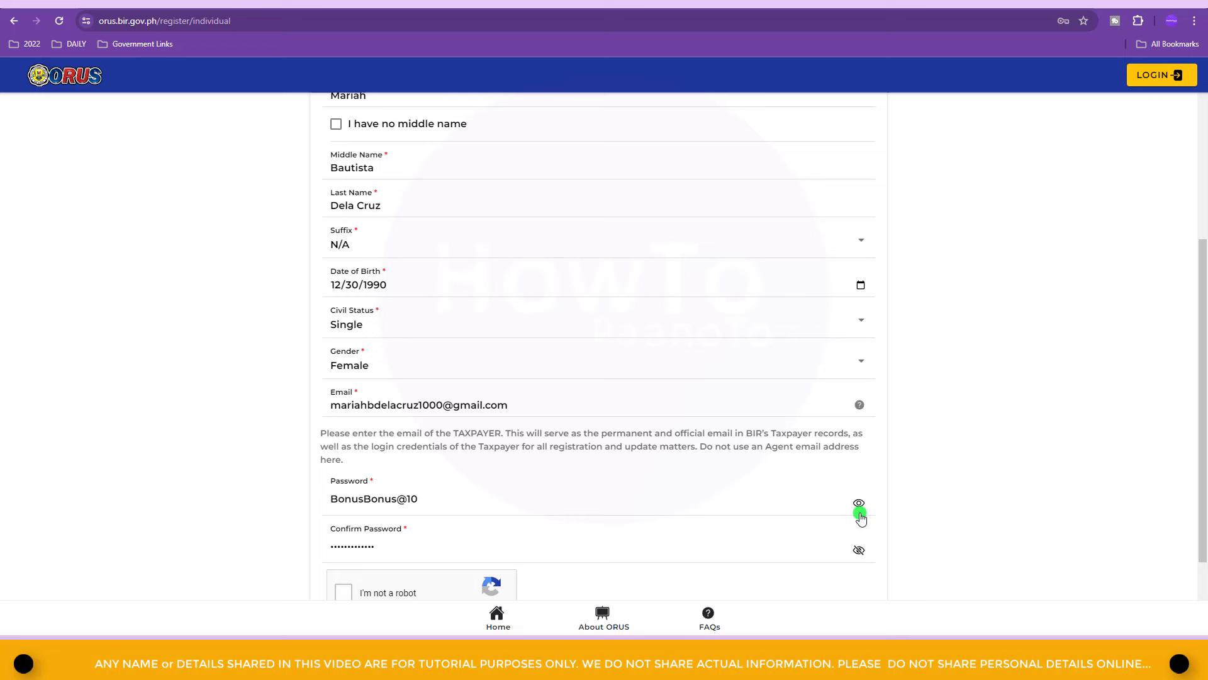
{"action": "left_click", "coordinate": [860, 550]}
{"action": "left_click", "coordinate": [860, 551]}
{"action": "left_click", "coordinate": [858, 502]}
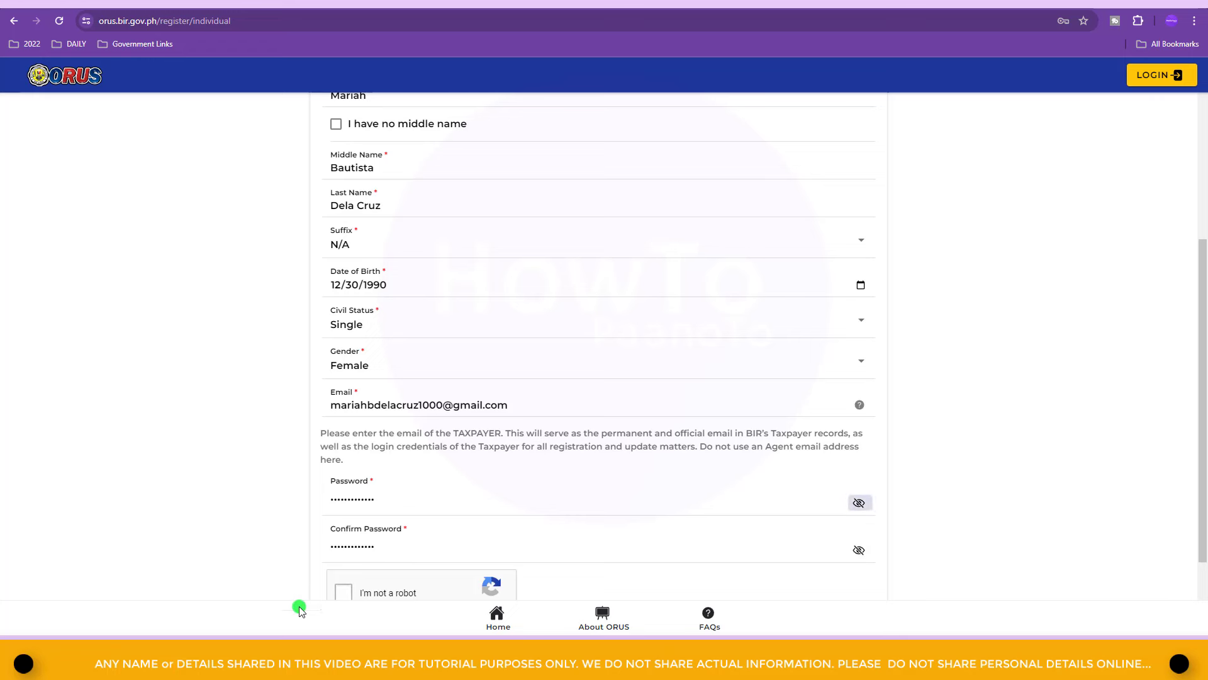
- Pass the reCAPTCHA, submit with REGISTER, and close the verification email notice
{"action": "left_click", "coordinate": [344, 588]}
{"action": "left_click_drag", "start_coordinate": [1192, 389], "coordinate": [1068, 459]}
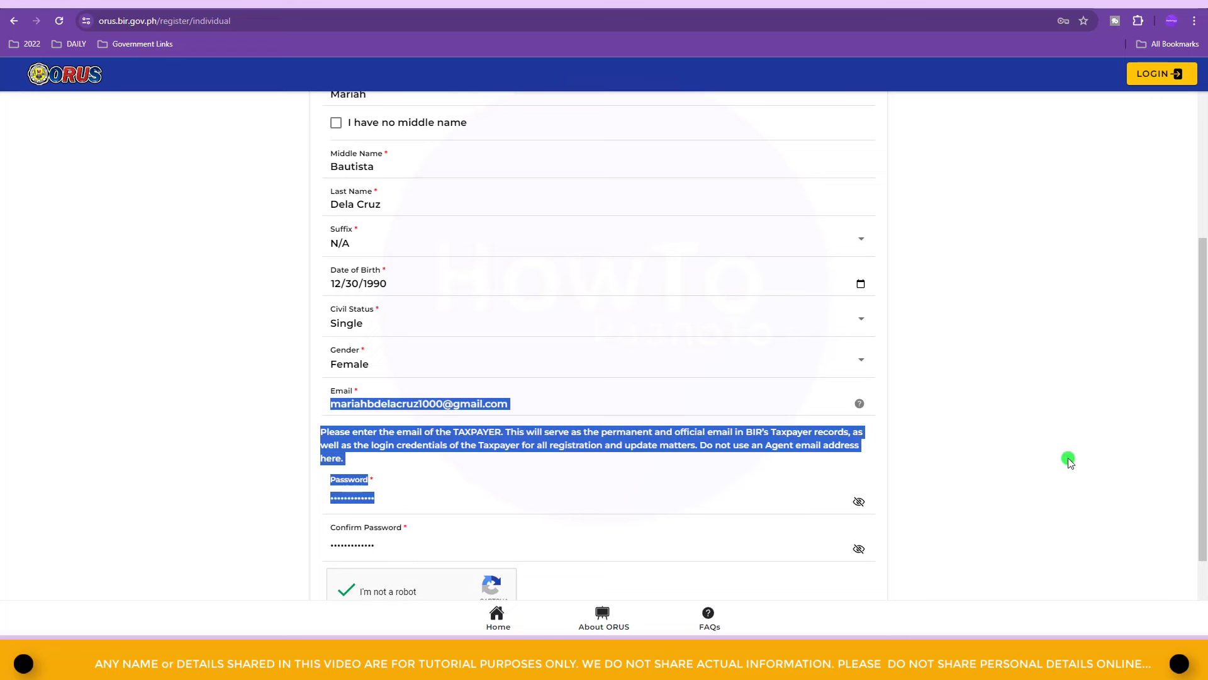
{"action": "scroll", "coordinate": [1203, 388], "scroll_direction": "down", "scroll_amount": 2}
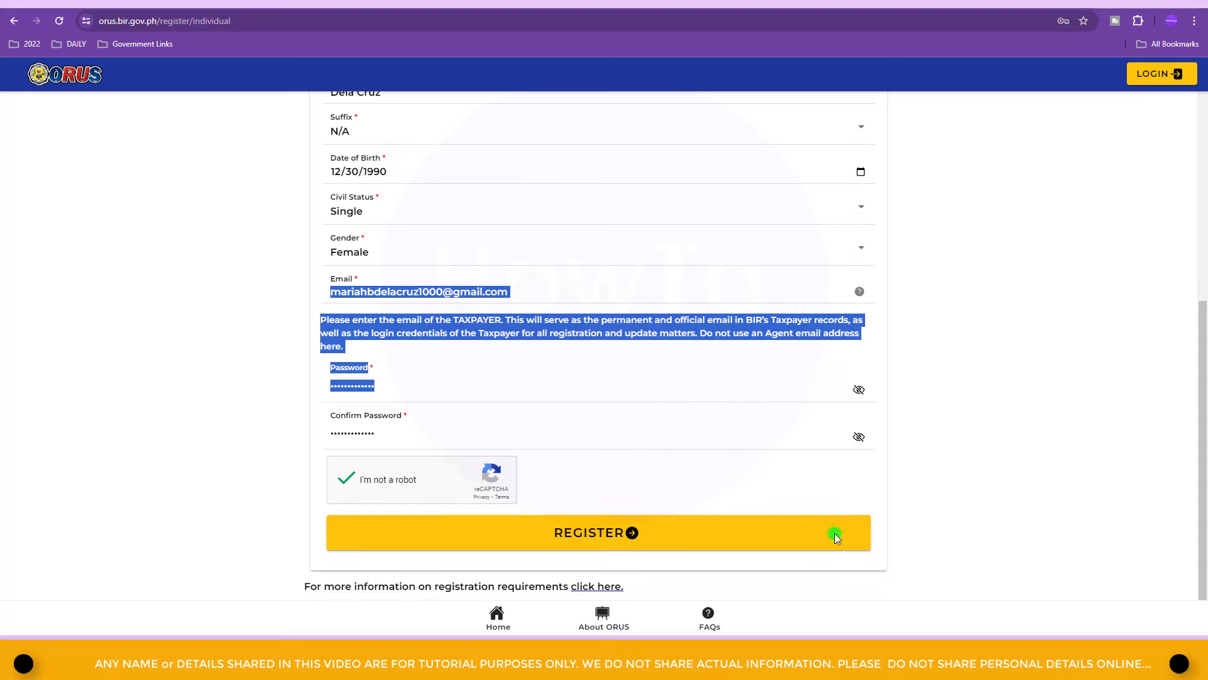
{"action": "left_click", "coordinate": [592, 535]}
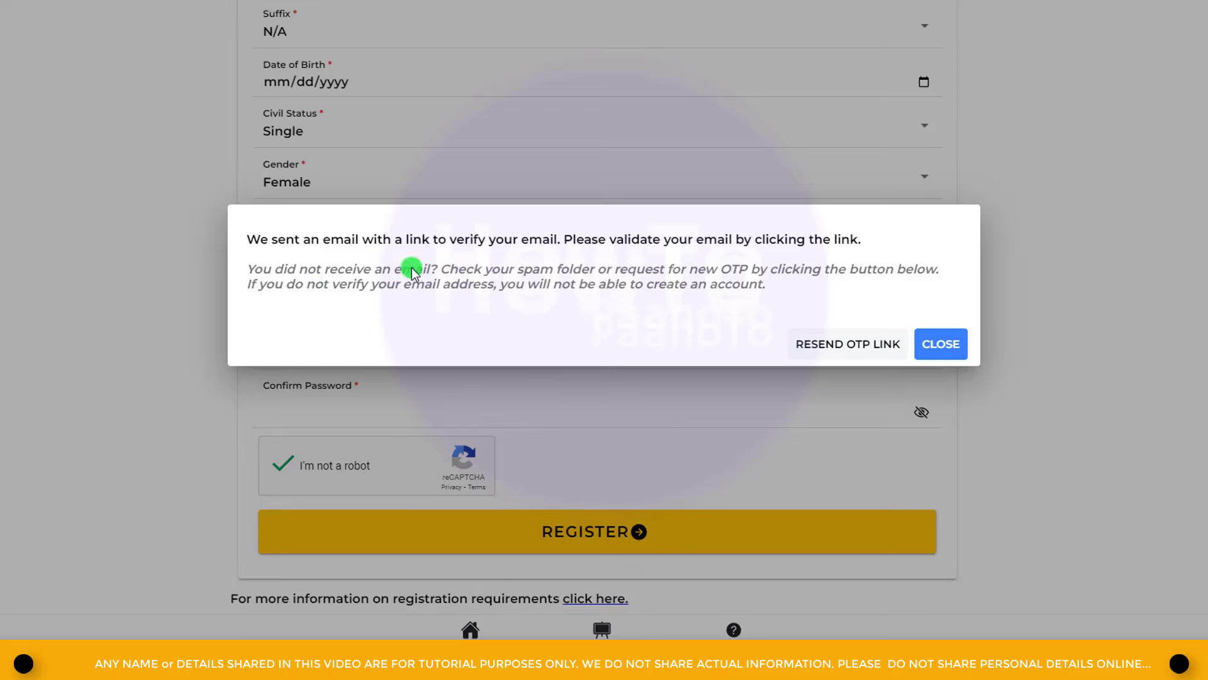
{"action": "left_click", "coordinate": [938, 345]}
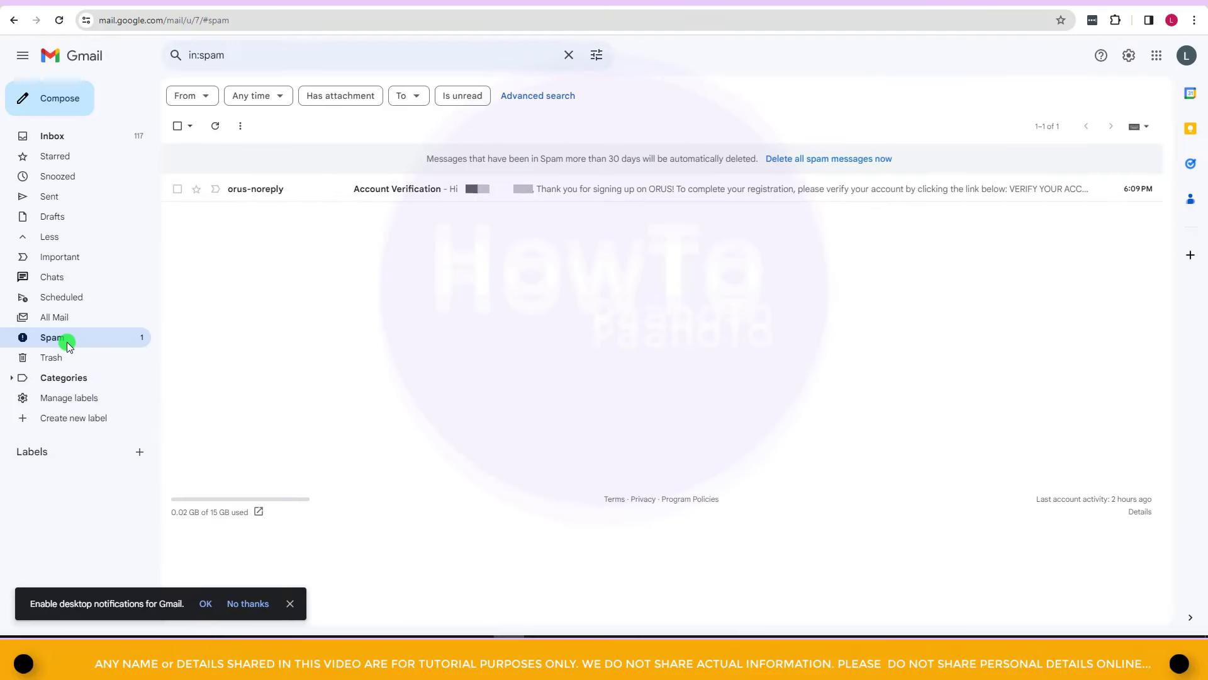
- Find and open the ORUS Account Verification email in Gmail's Spam folder
{"action": "left_click", "coordinate": [78, 143]}
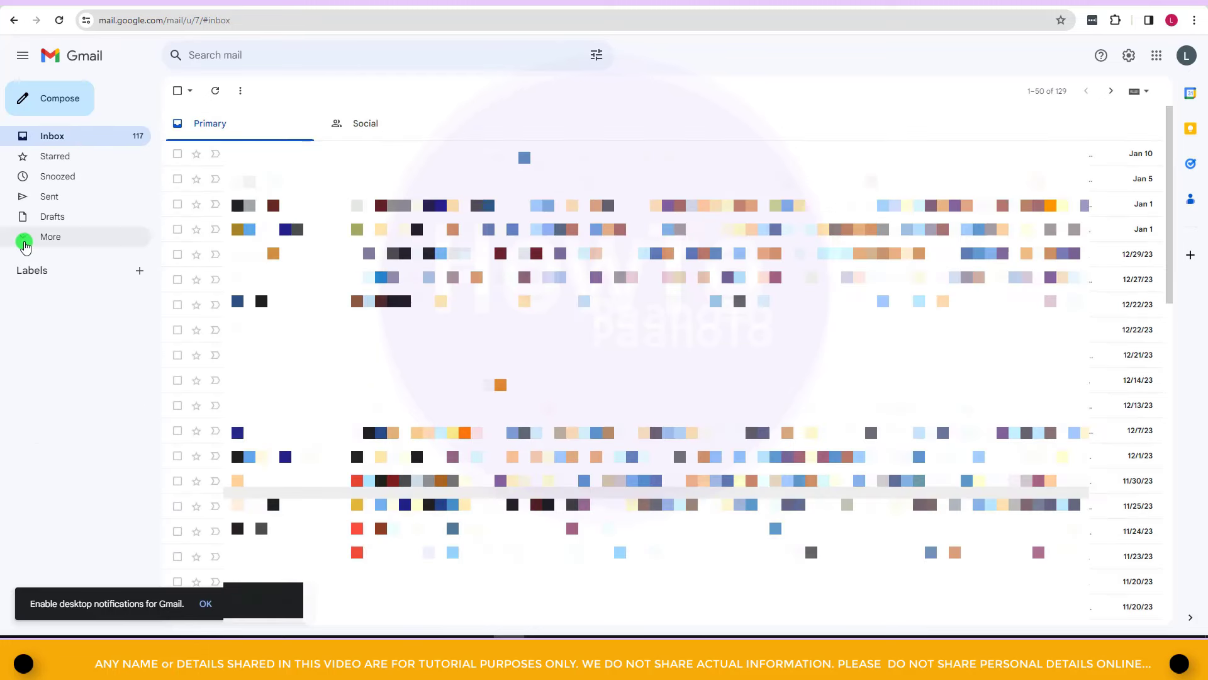
{"action": "left_click", "coordinate": [22, 237]}
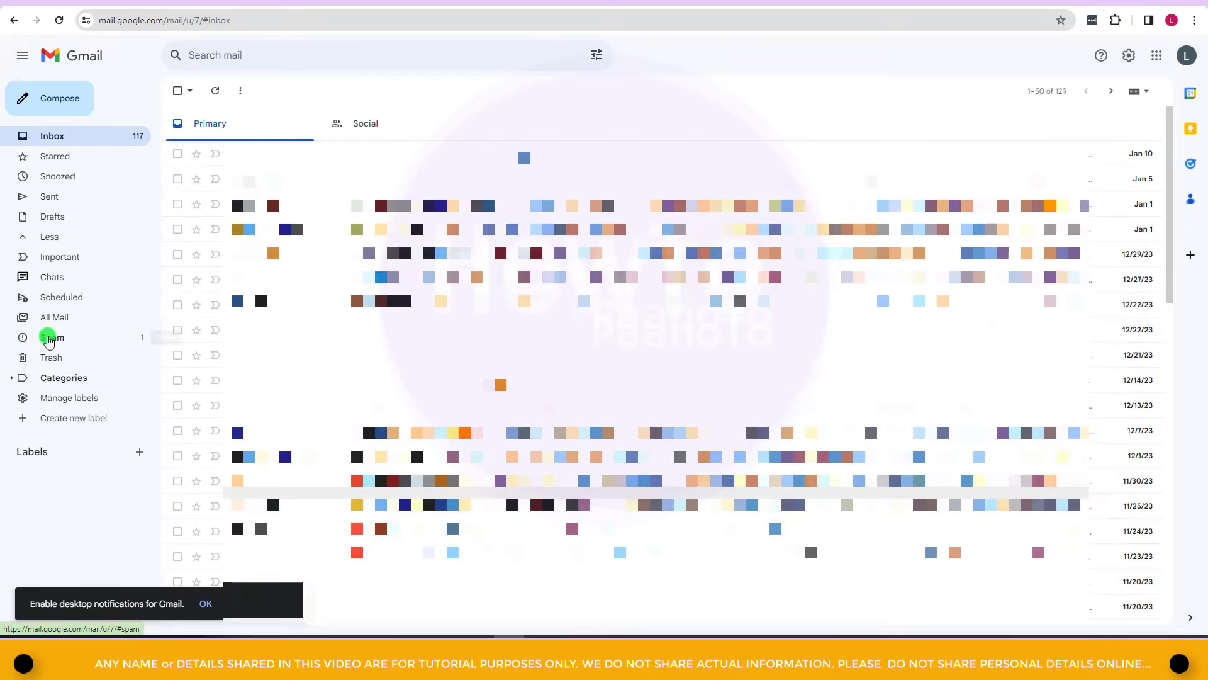
{"action": "left_click", "coordinate": [57, 338]}
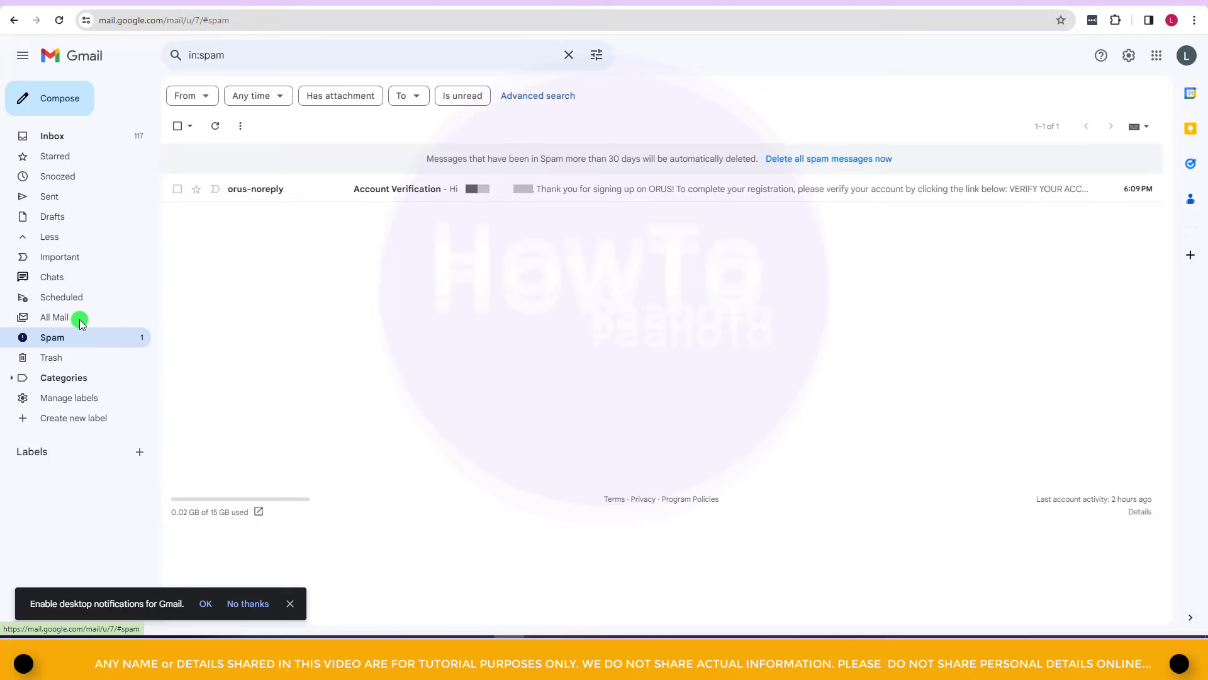
{"action": "left_click", "coordinate": [409, 190]}
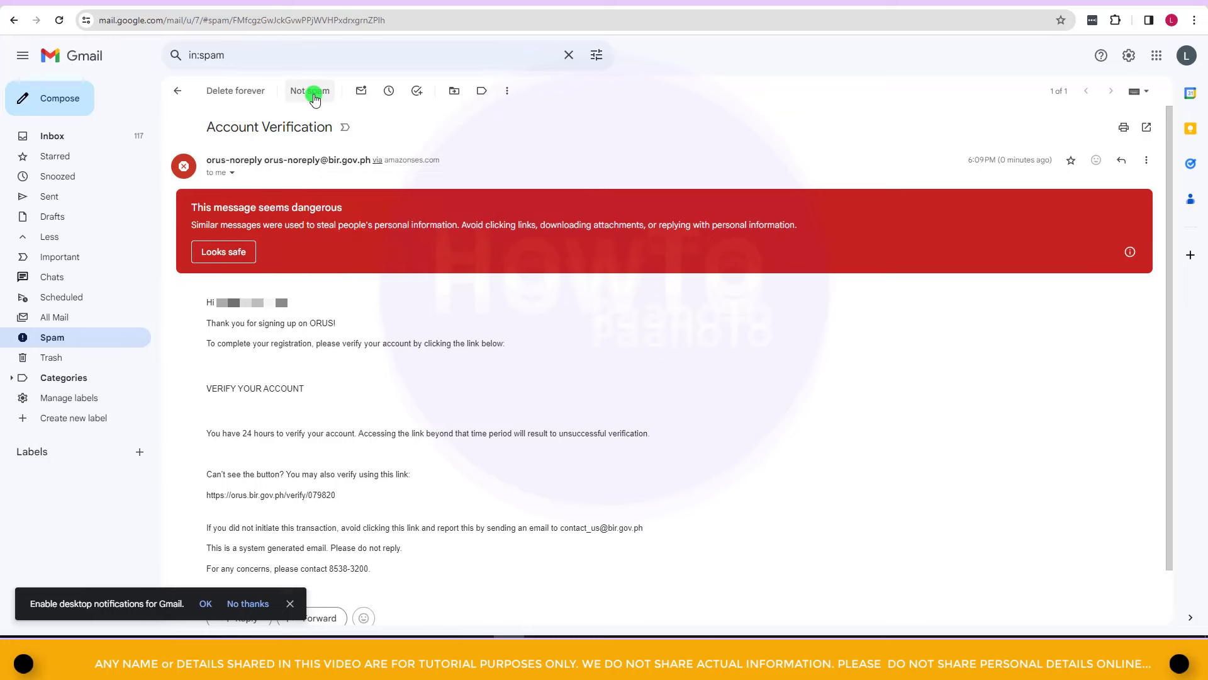
- Mark the email as Not spam, reopen it from Inbox, and choose VERIFY YOUR ACCOUNT
{"action": "left_click", "coordinate": [46, 137]}
{"action": "left_click", "coordinate": [400, 153]}
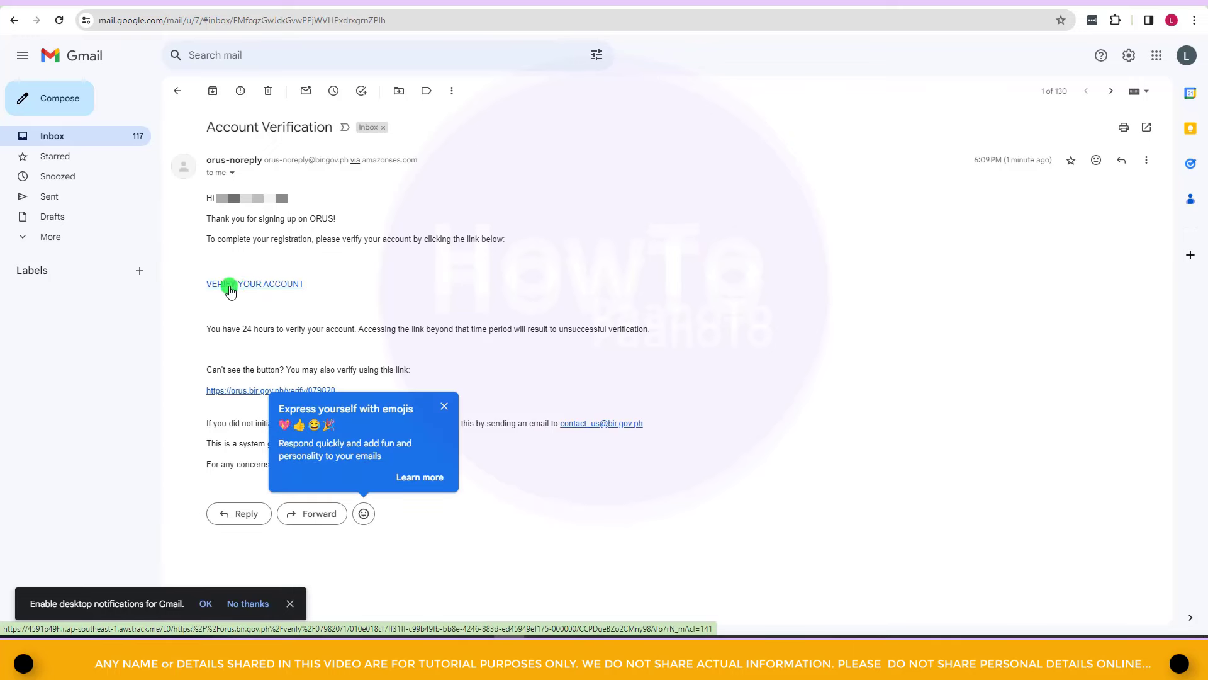
{"action": "left_click", "coordinate": [248, 287]}
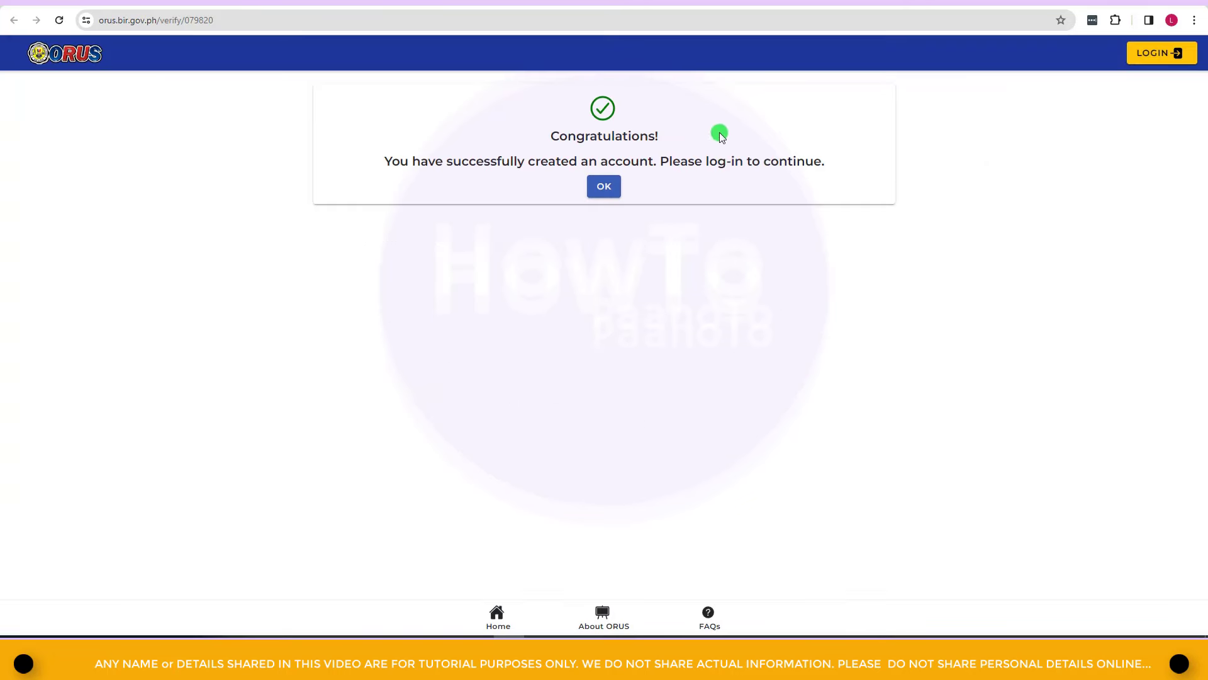
- Dismiss the Congratulations message and log in with the new account credentials
{"action": "left_click", "coordinate": [605, 191]}
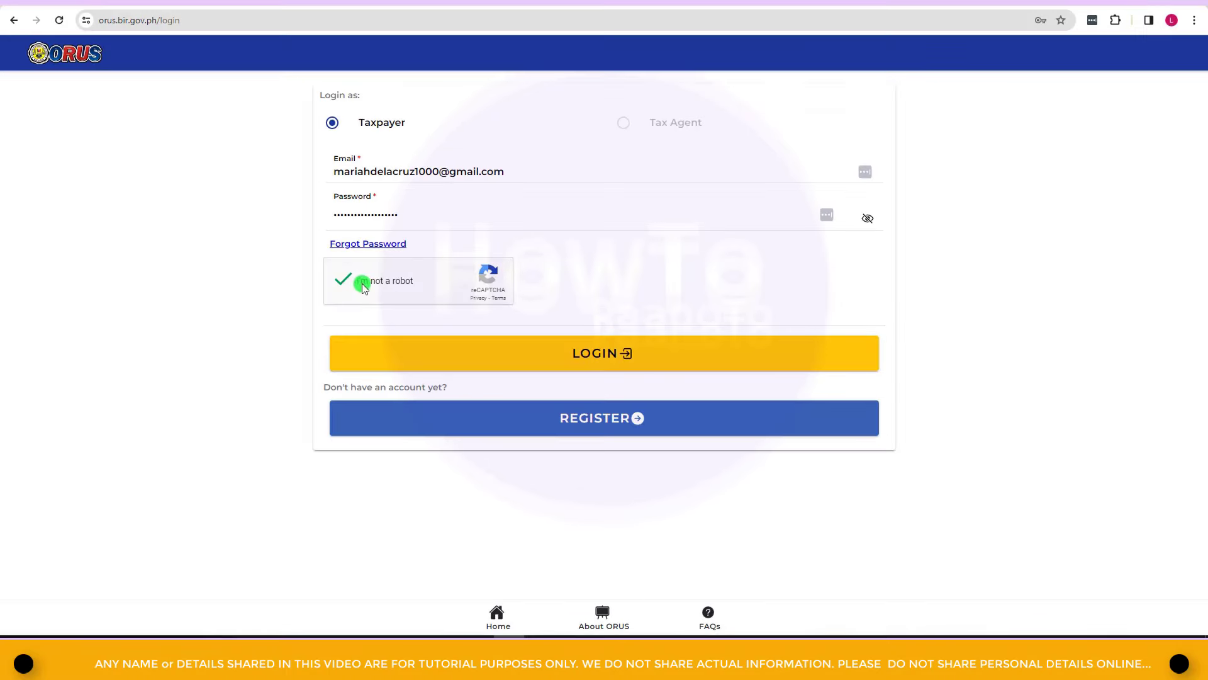
{"action": "left_click", "coordinate": [587, 356]}
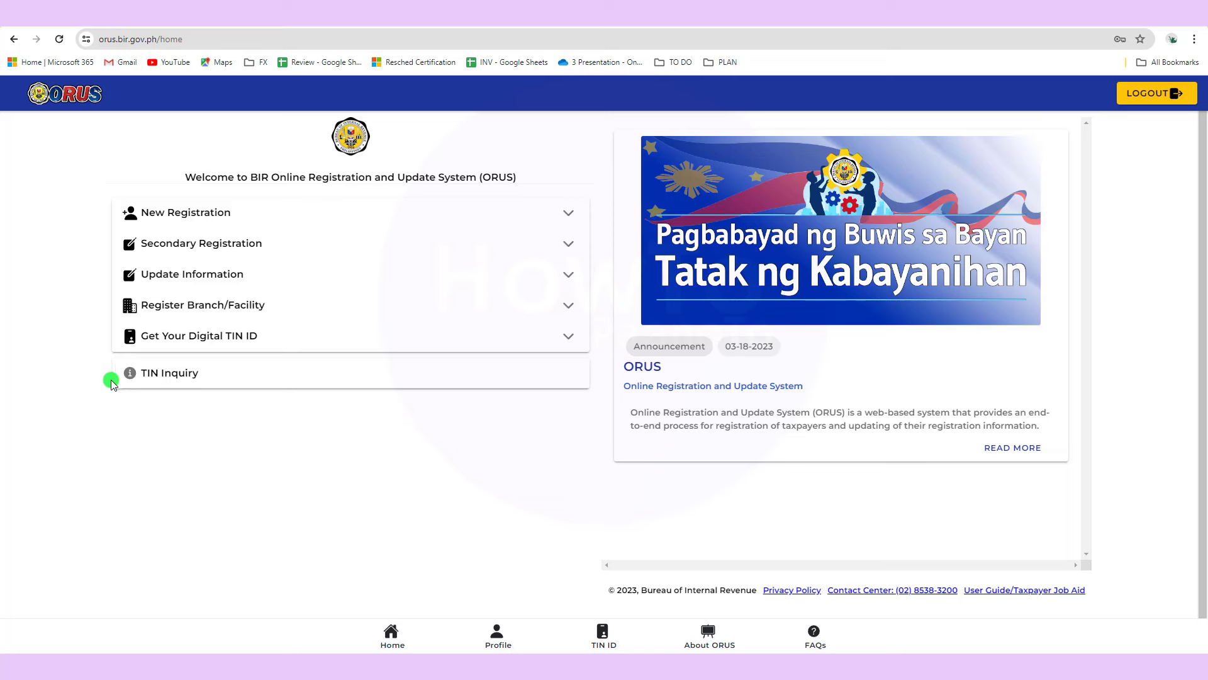
- Display the New Registration 'As An Individual' E.O. 98 one-time taxpayer requirements
{"action": "left_click", "coordinate": [167, 374]}
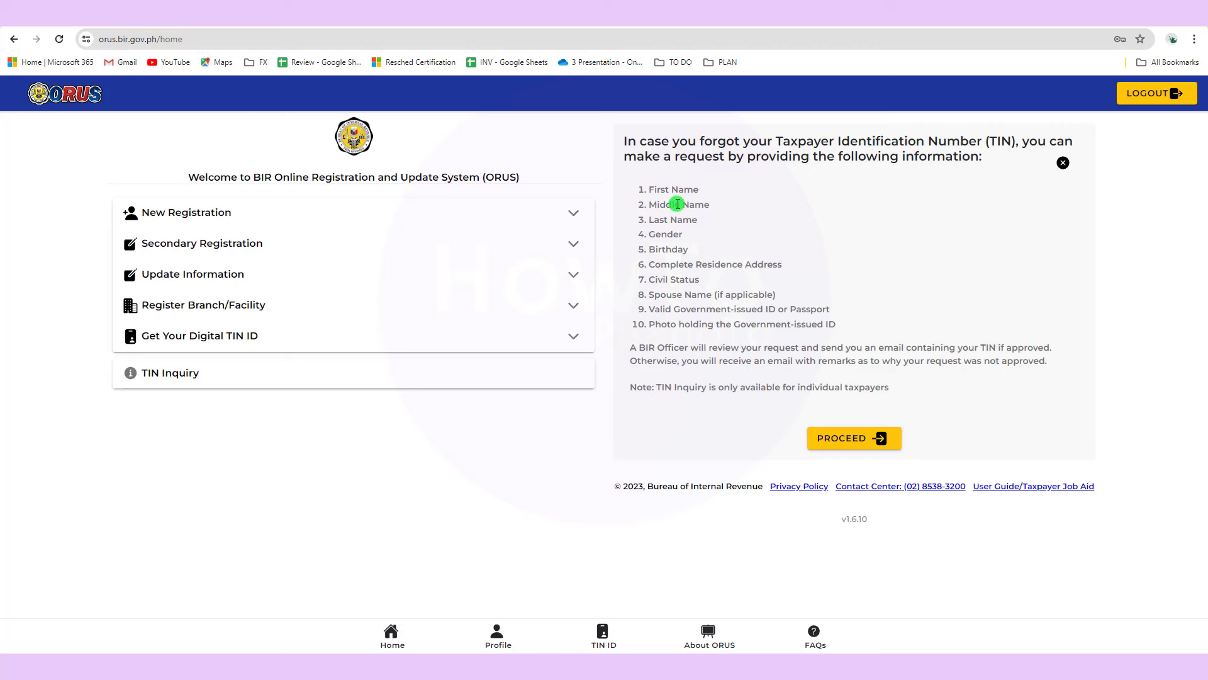
{"action": "left_click_drag", "start_coordinate": [679, 188], "coordinate": [683, 208]}
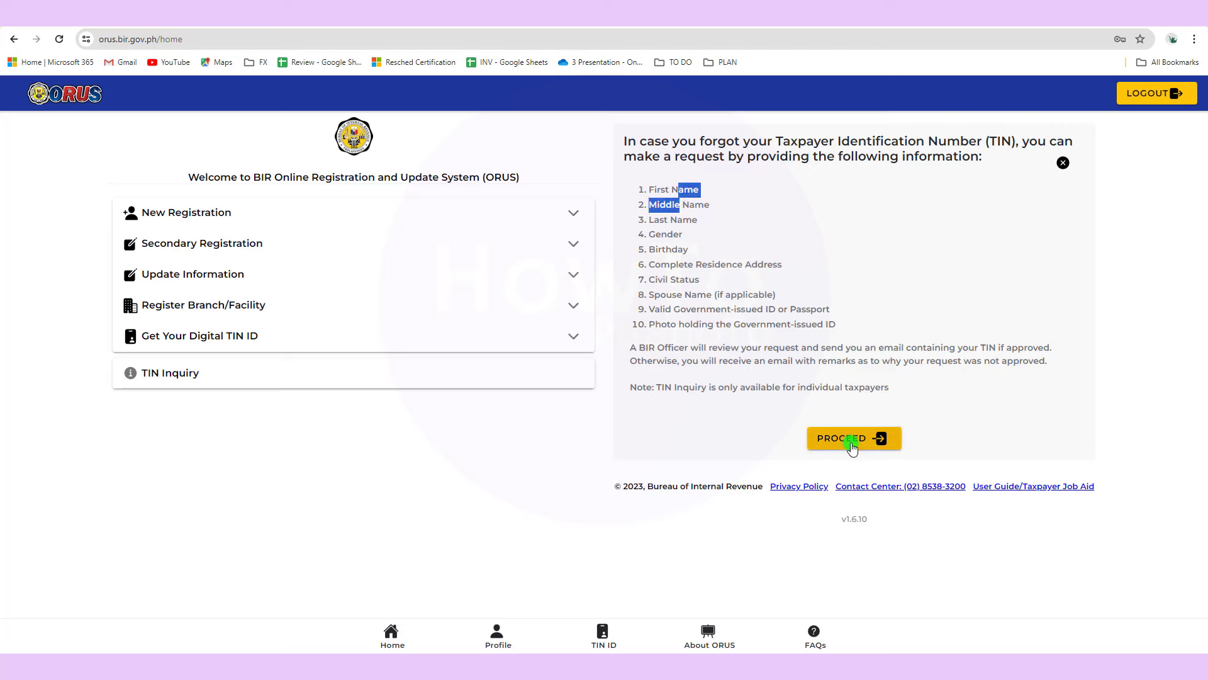
{"action": "left_click", "coordinate": [189, 339]}
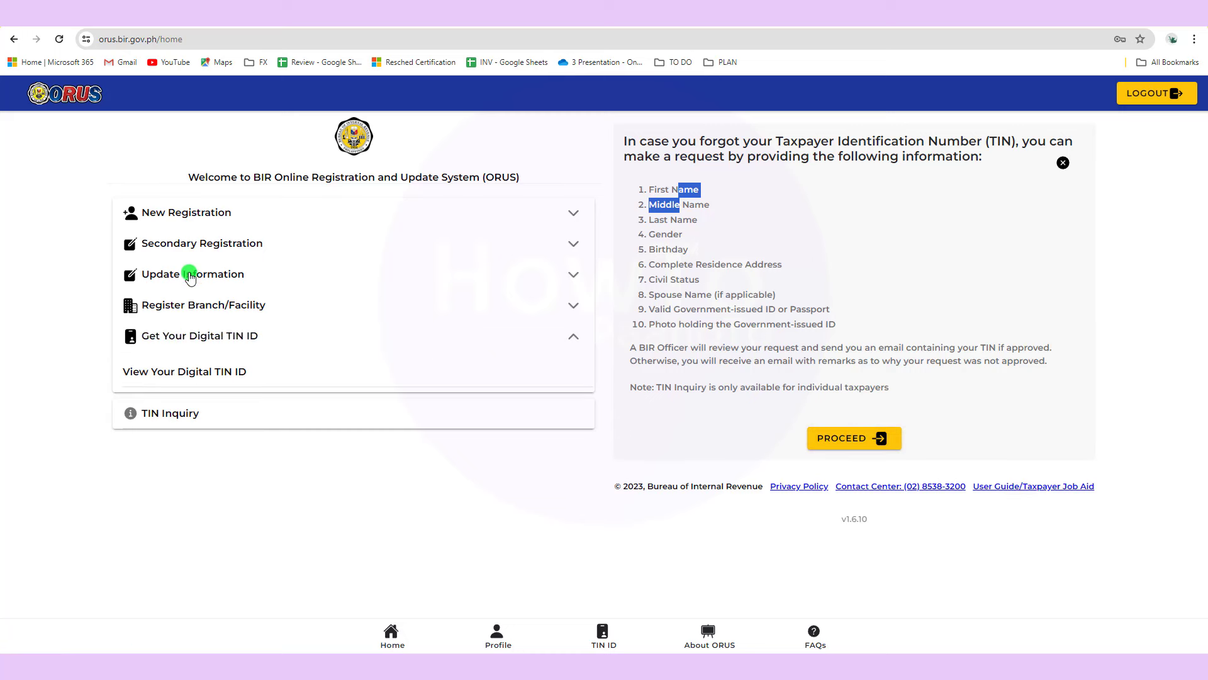
{"action": "left_click", "coordinate": [194, 213]}
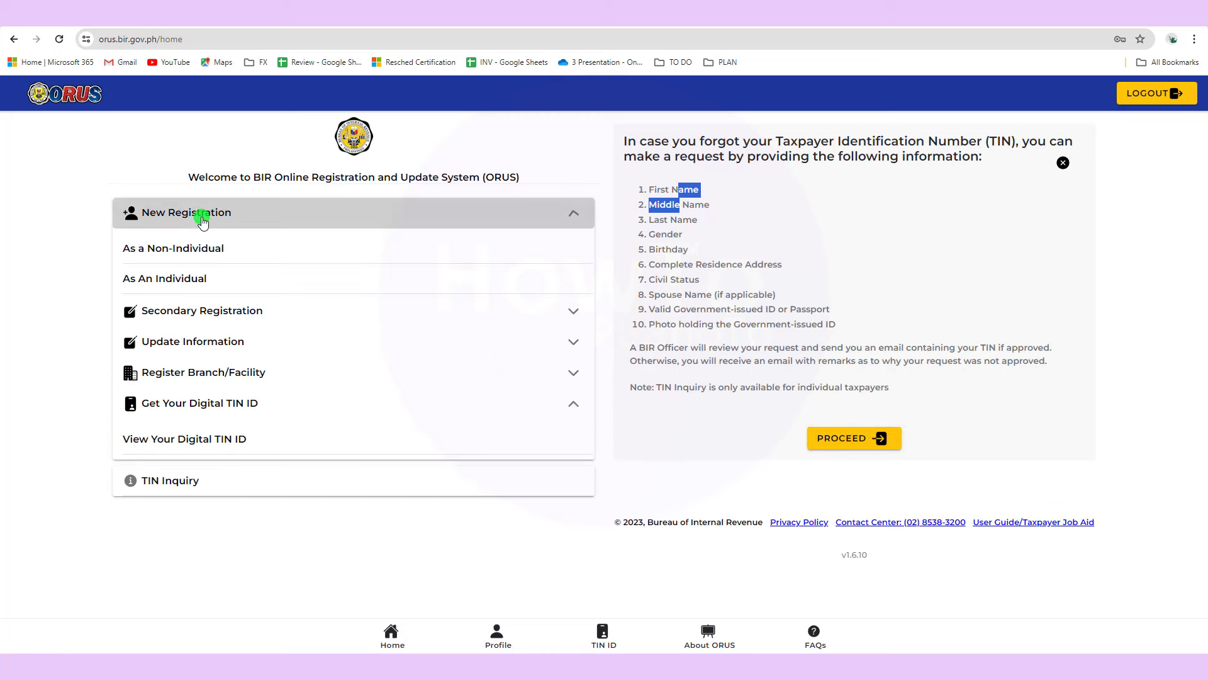
{"action": "left_click", "coordinate": [189, 276]}
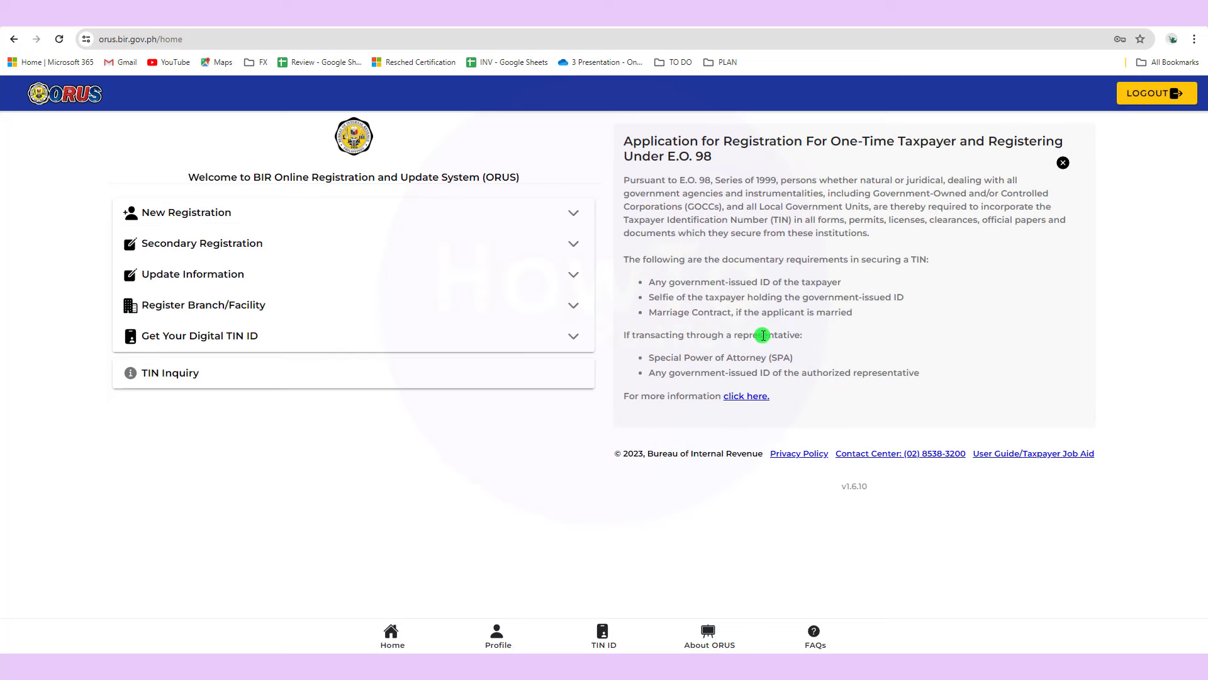